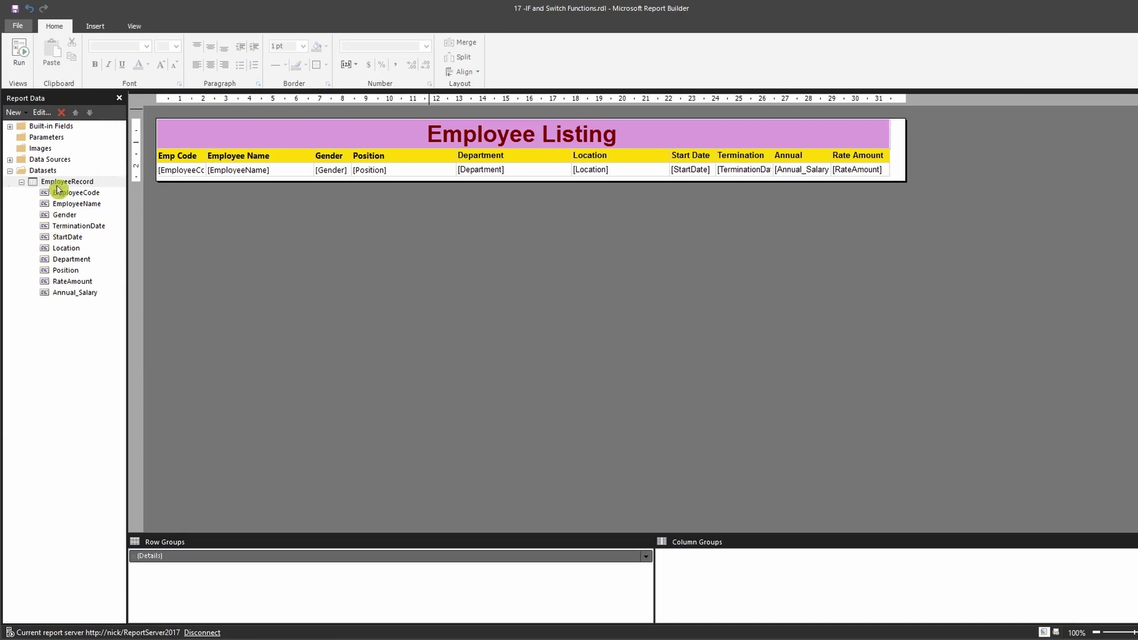
Step: Run the Employee Listing report preview, then switch to the salary-band notes in Paint
left_click(19, 54)
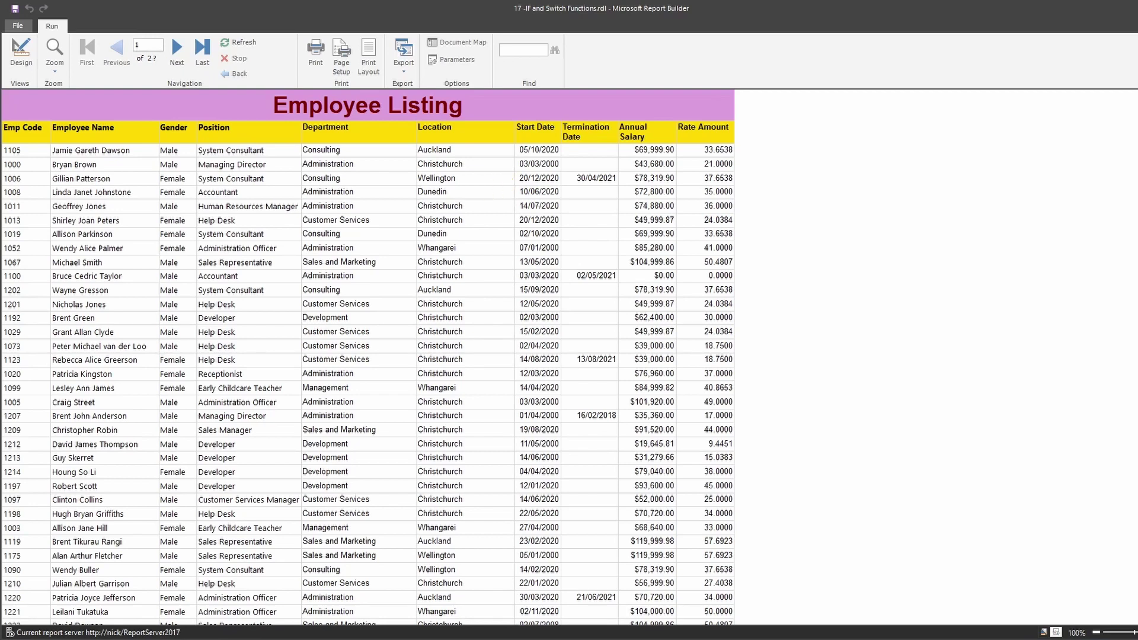
key("alt+Tab")
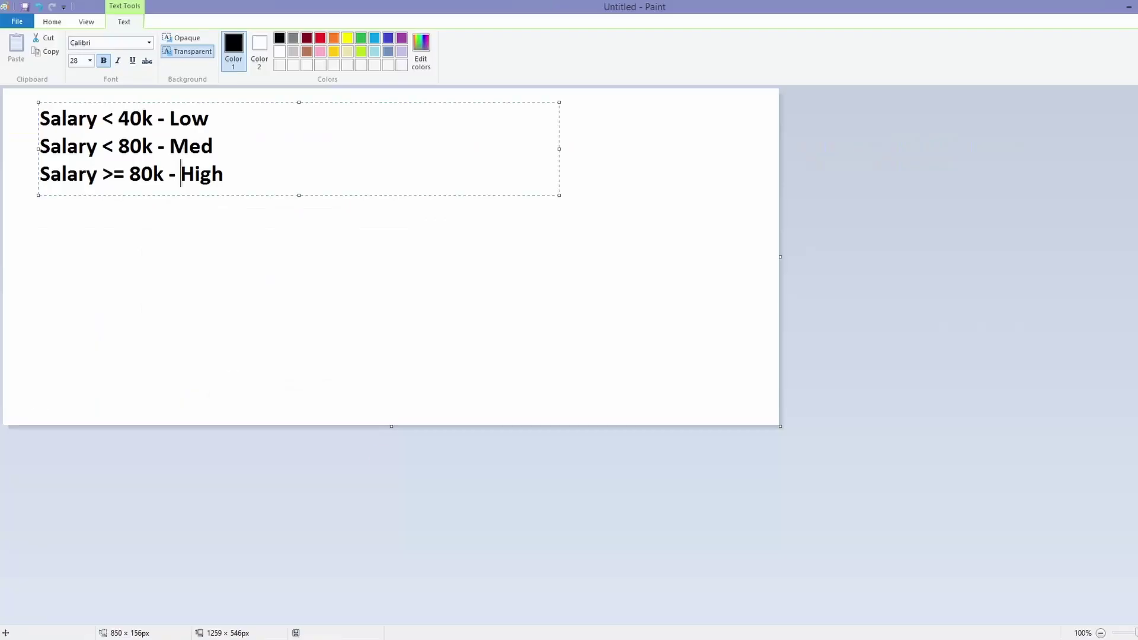
Step: Review the three band rules (under 40k Low, under 80k Med, 80k+ High), then return to Report Builder
left_click(255, 175)
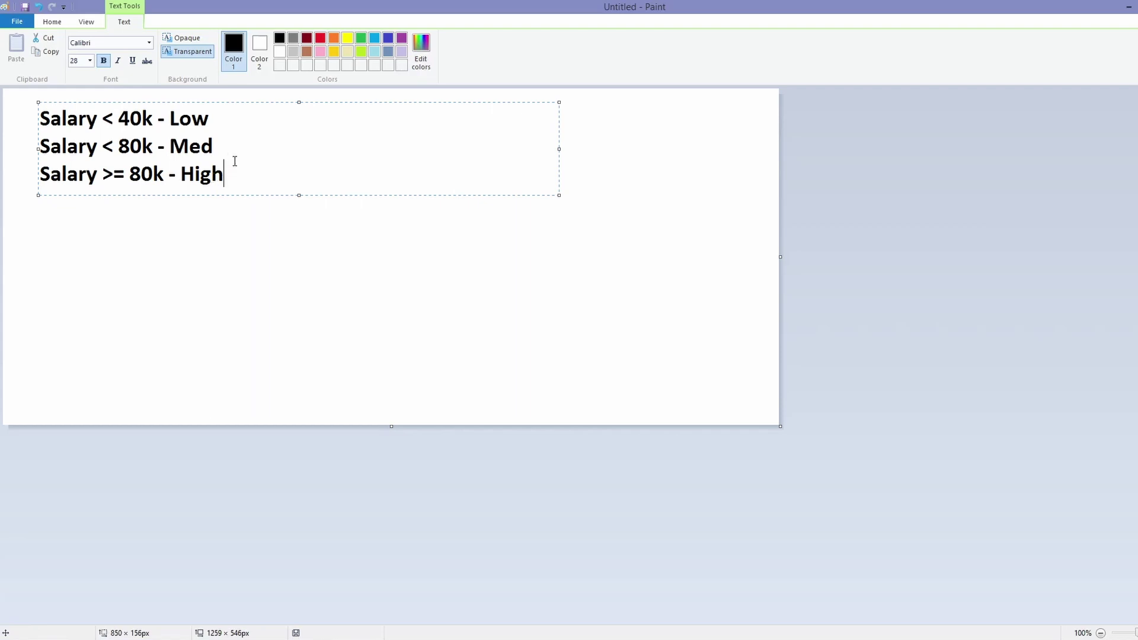
left_click_drag(153, 119, 53, 118)
mouse_move(226, 122)
left_mouse_down()
mouse_move(176, 118)
mouse_move(225, 124)
left_mouse_up()
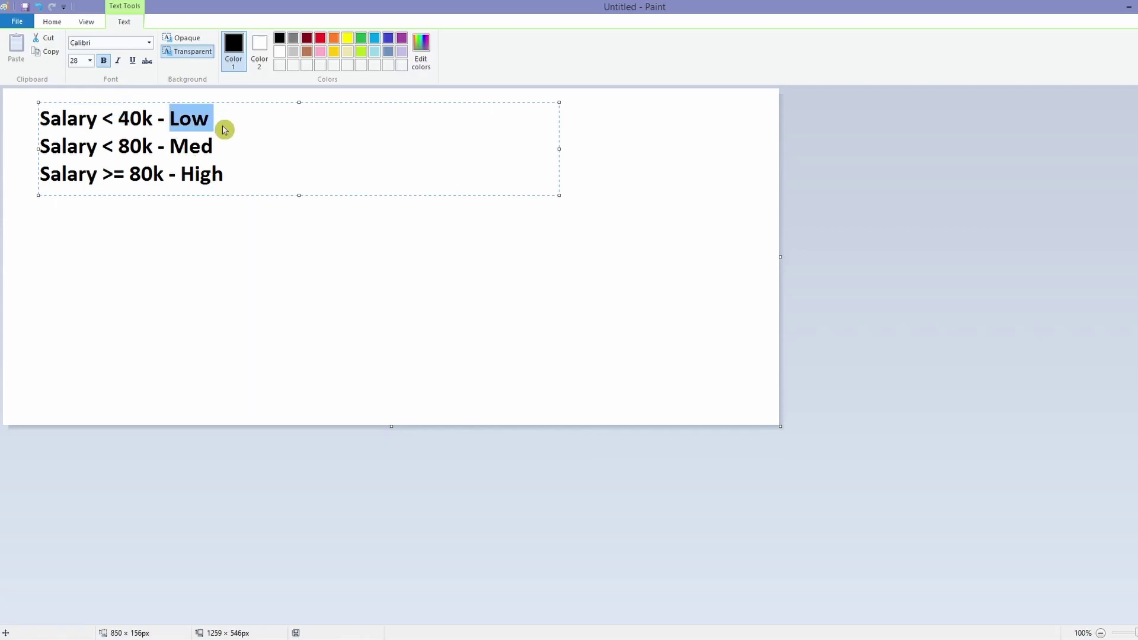
left_click(152, 146)
left_click_drag(151, 146, 38, 146)
left_click_drag(226, 147, 18, 173)
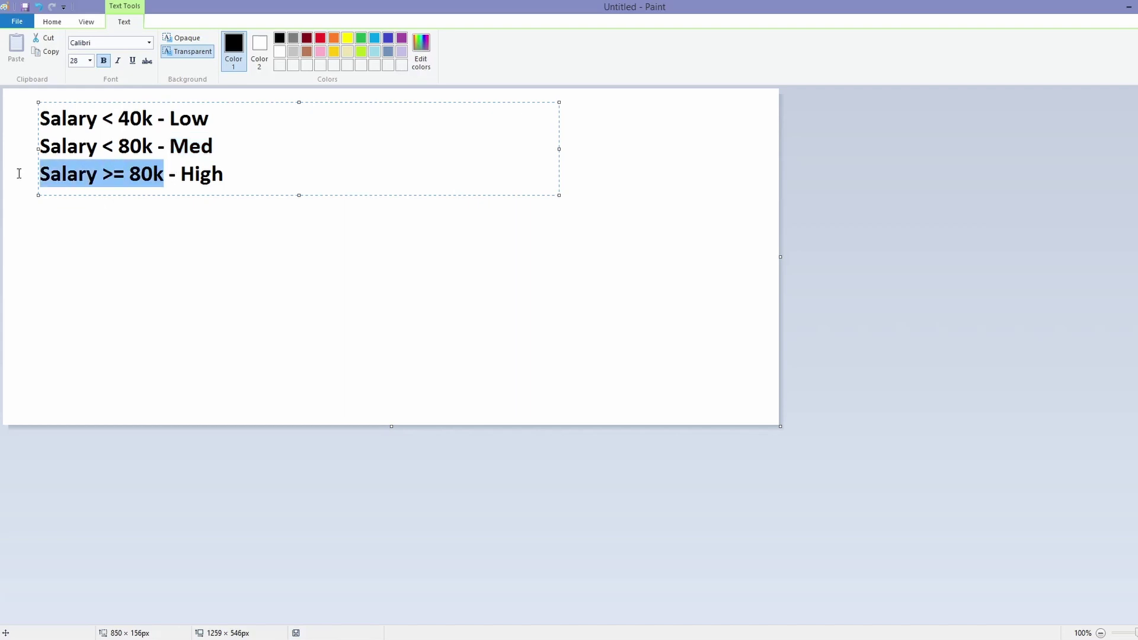
left_click_drag(225, 174, 185, 176)
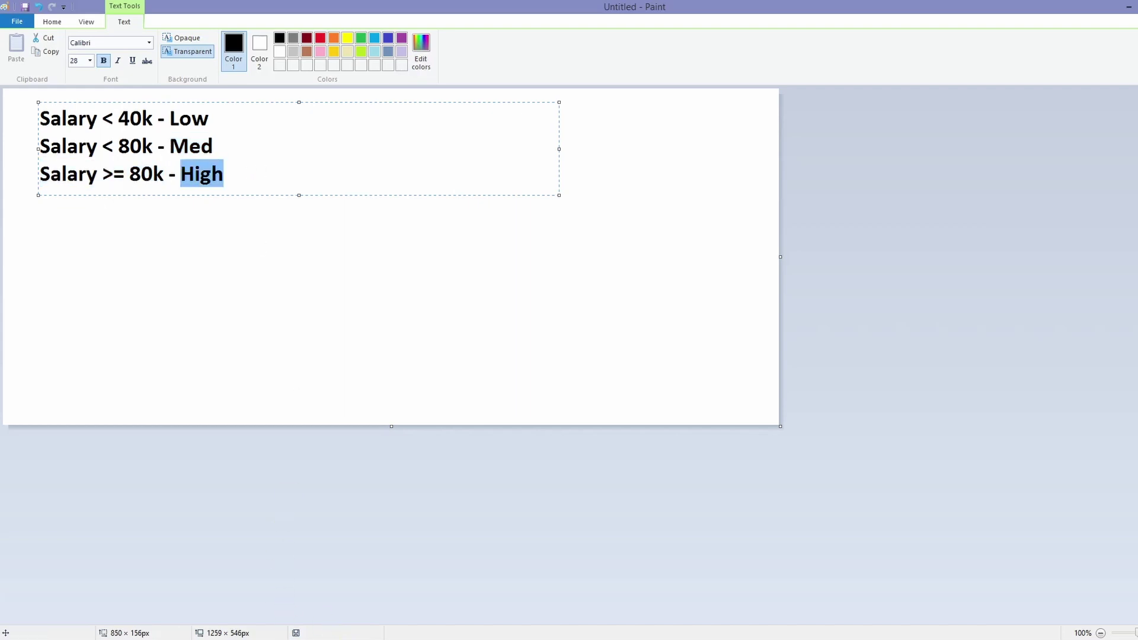
key("alt+Tab")
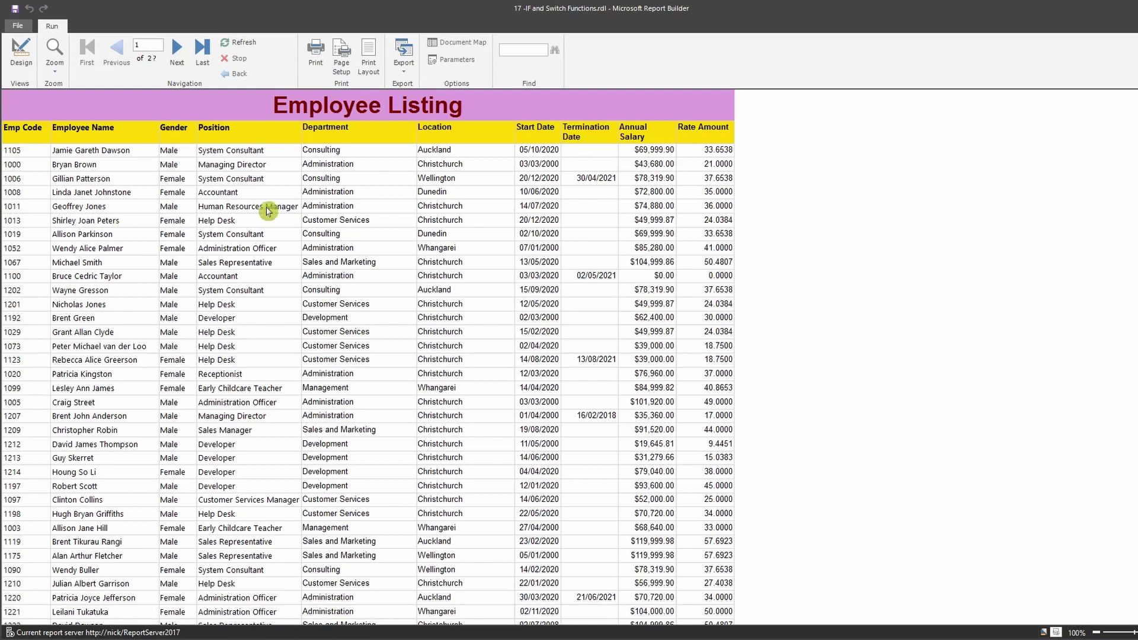
Step: In design view, add calculated field 'SalaryBand' to EmployeeRecord and open its value expression editor
left_click(24, 52)
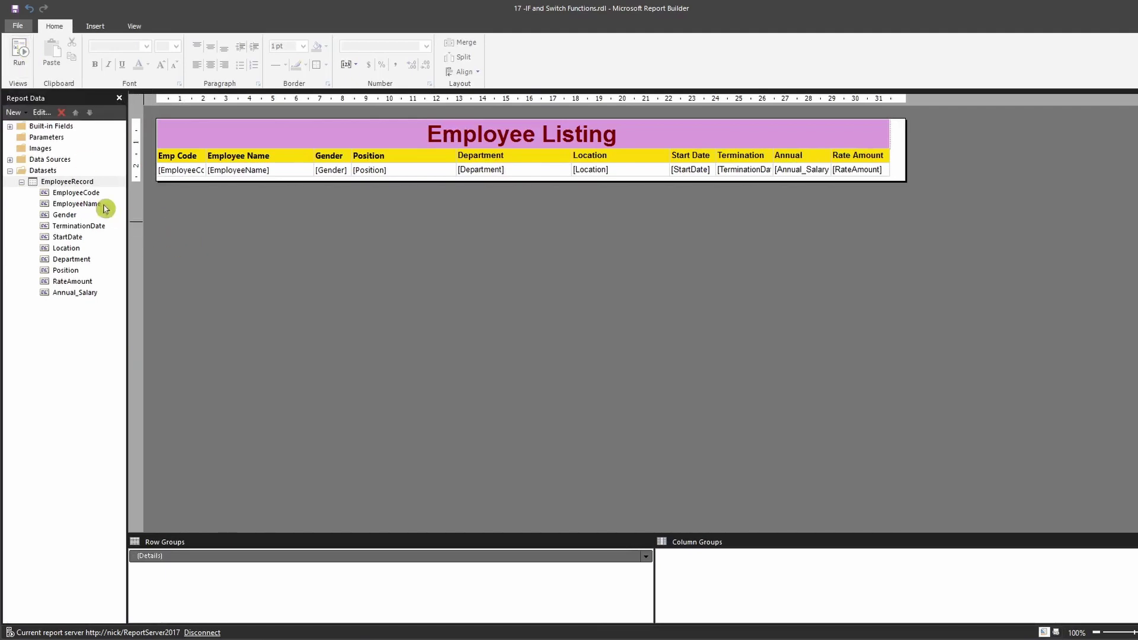
left_click(65, 184)
right_click(65, 185)
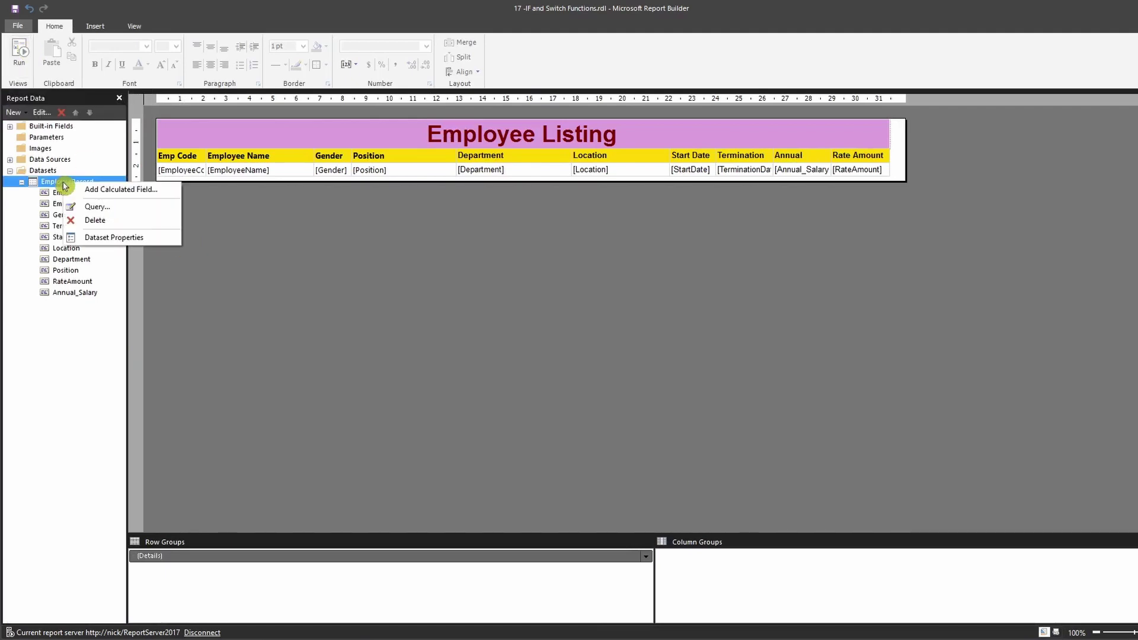
left_click(136, 189)
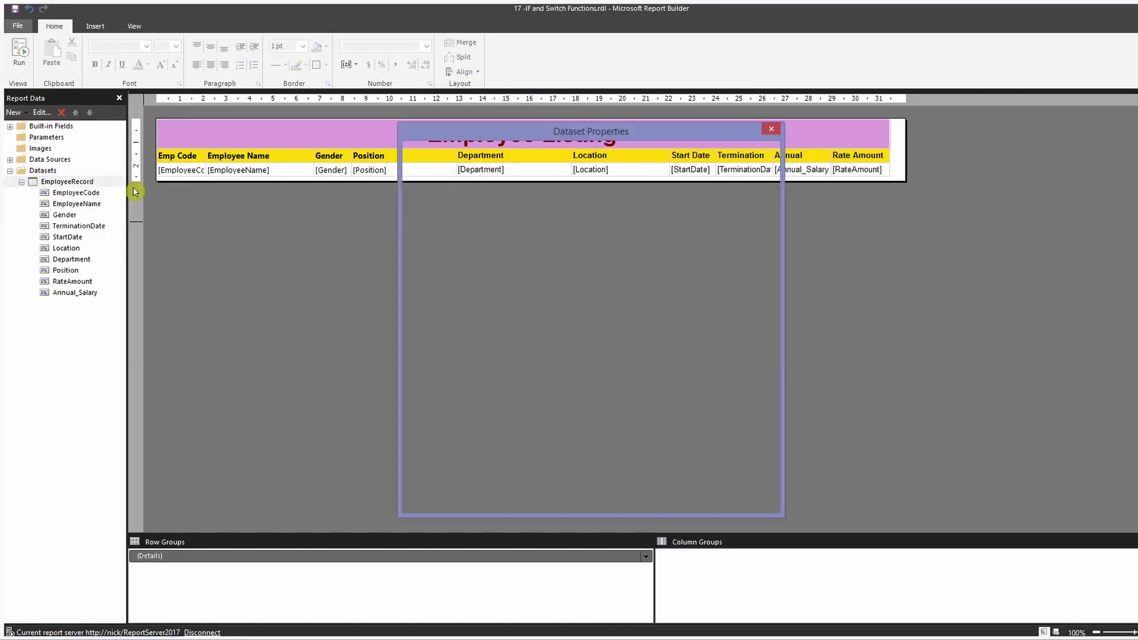
left_click(543, 412)
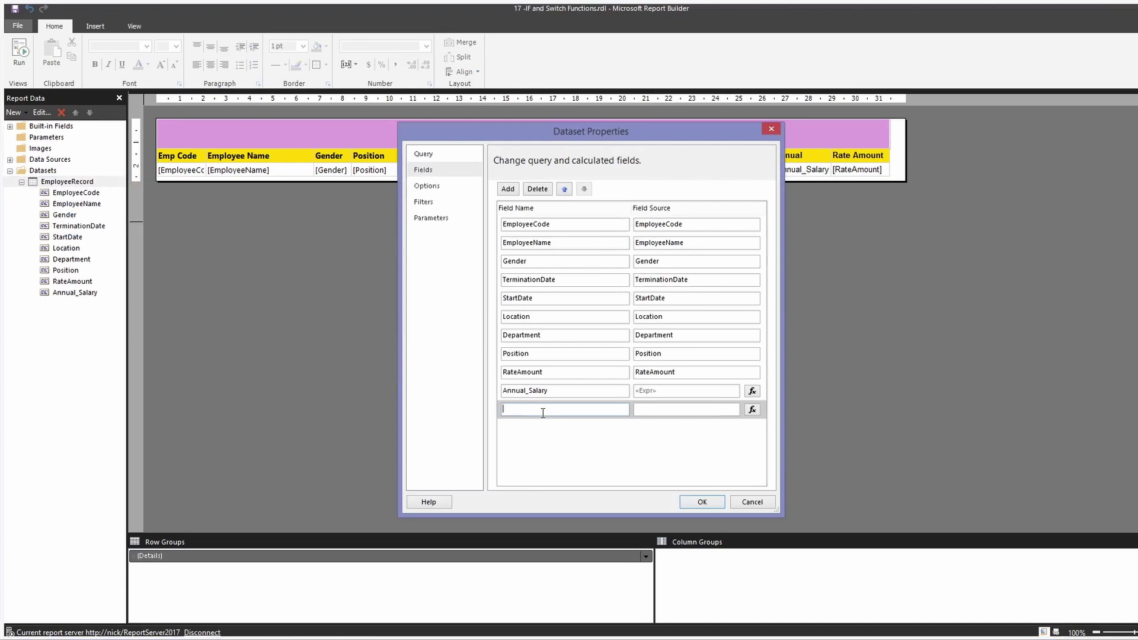
type("SalaryBand")
left_click(752, 410)
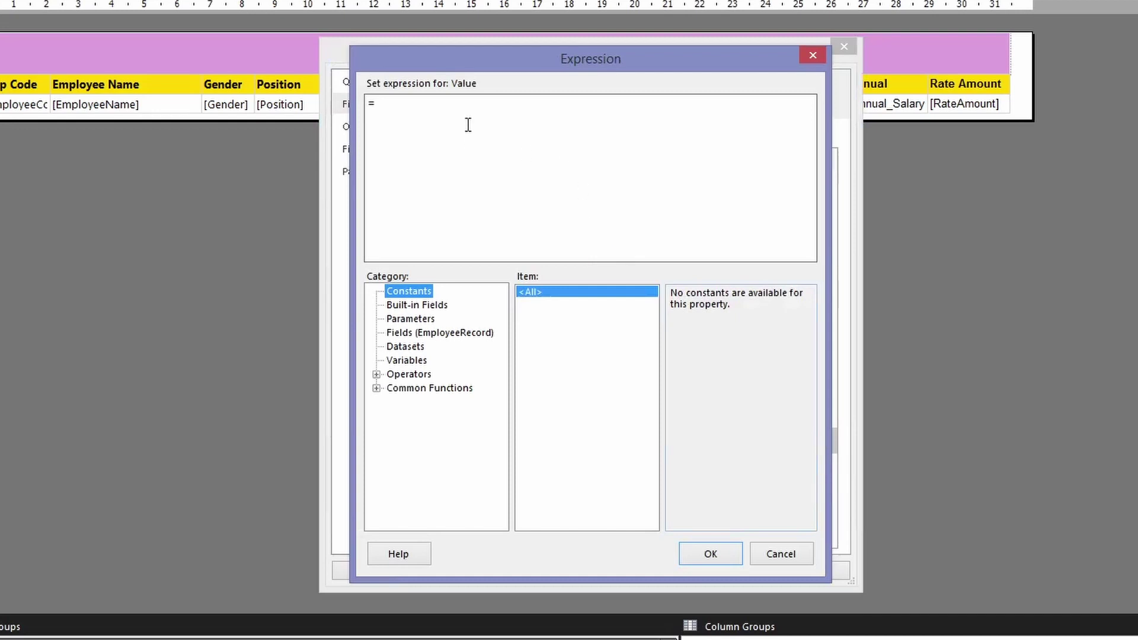
Step: Read the IIf description and example under Common Functions > Program Flow in a widened editor
left_click(378, 390)
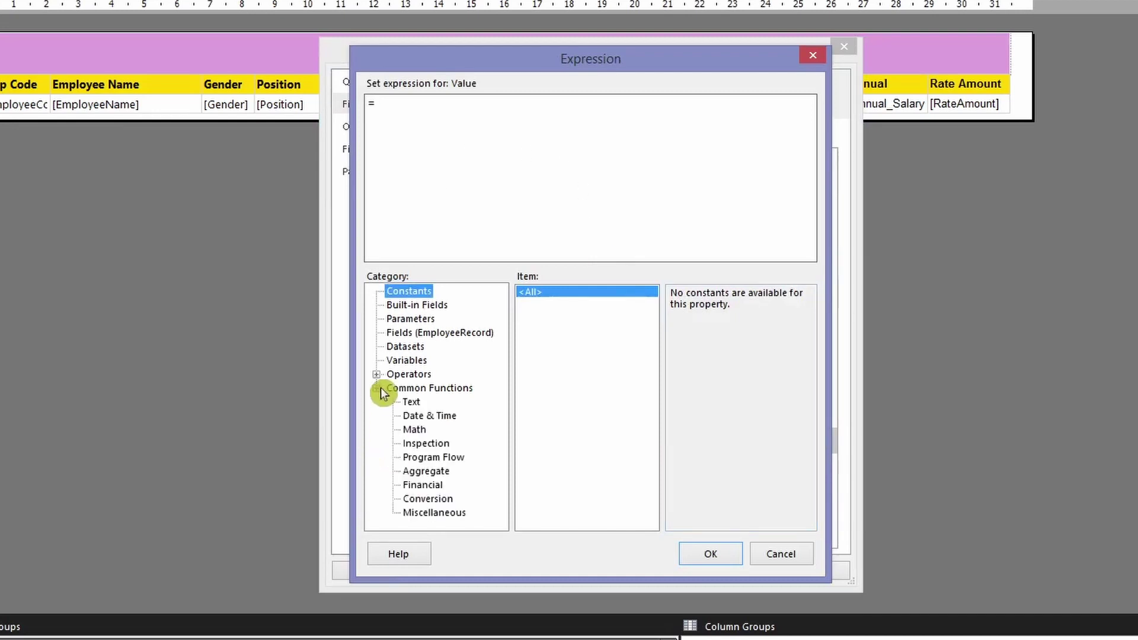
left_click(446, 458)
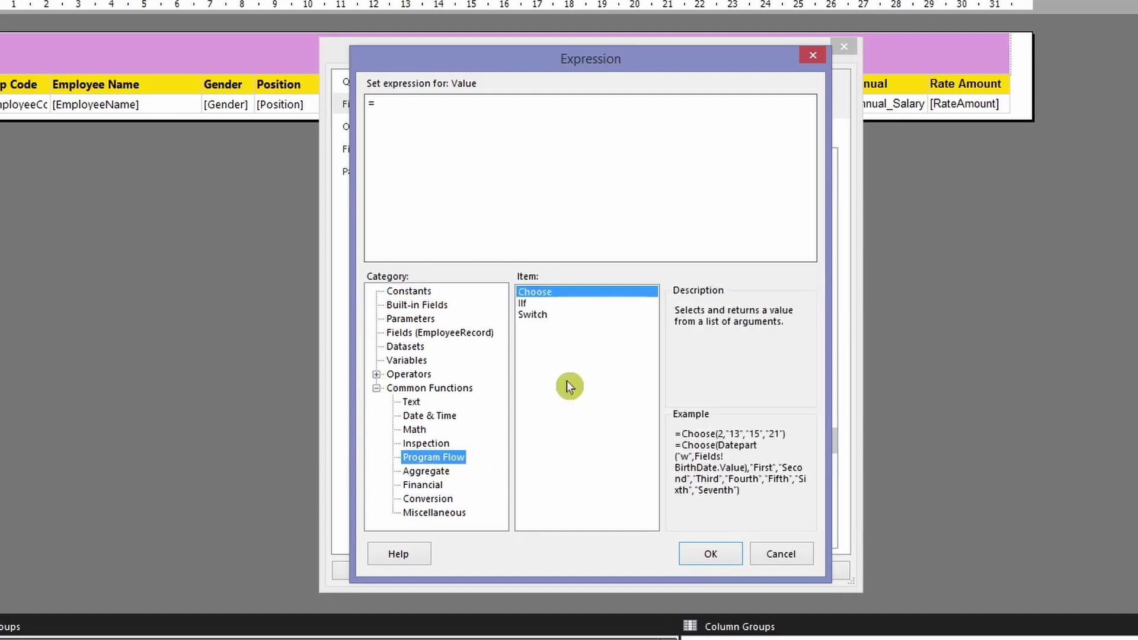
left_click(538, 304)
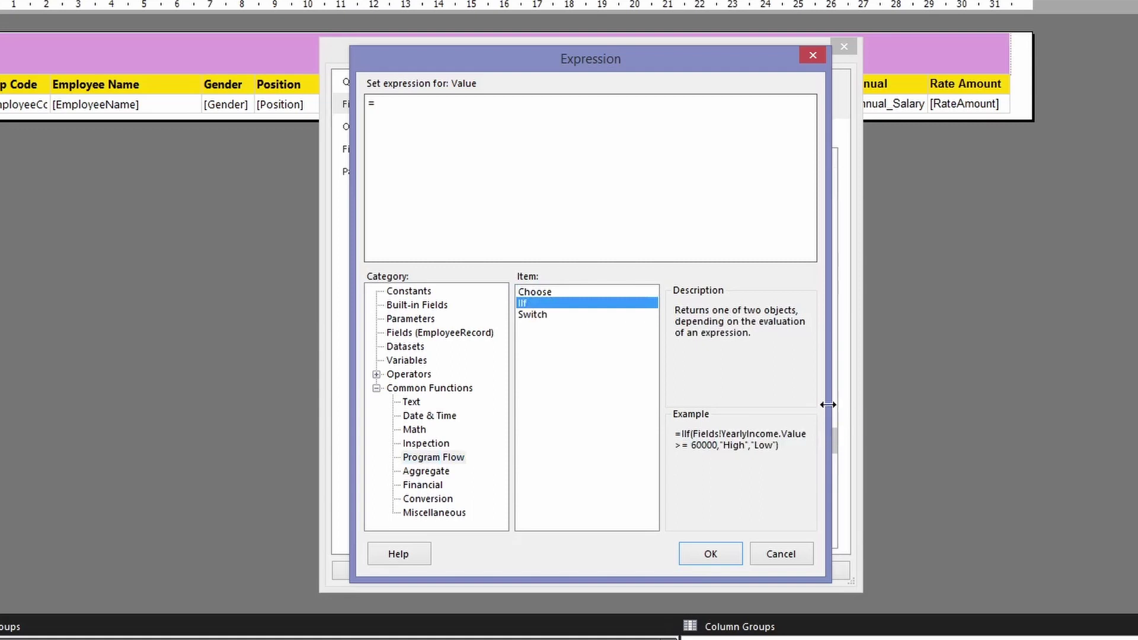
left_click_drag(829, 403, 953, 404)
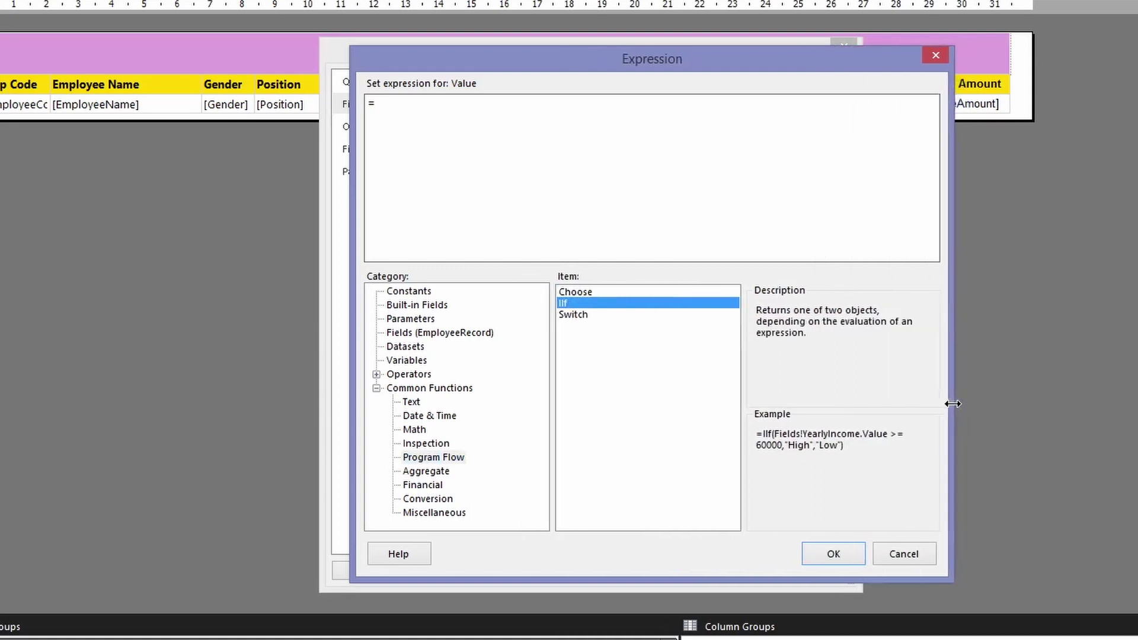
left_click_drag(844, 445, 753, 436)
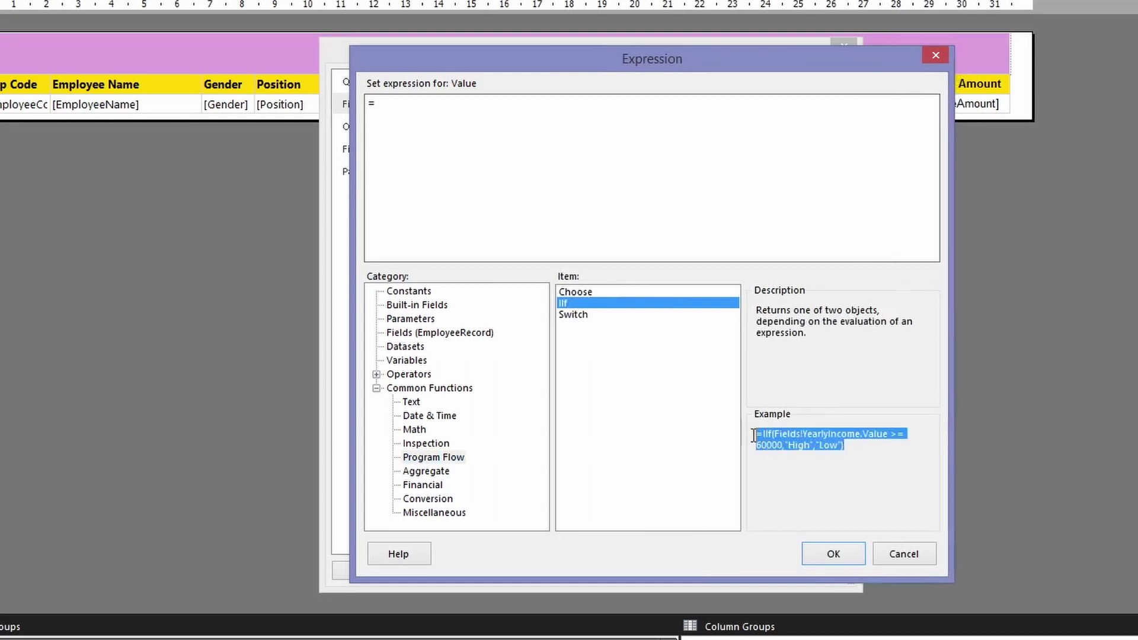
left_click(847, 445)
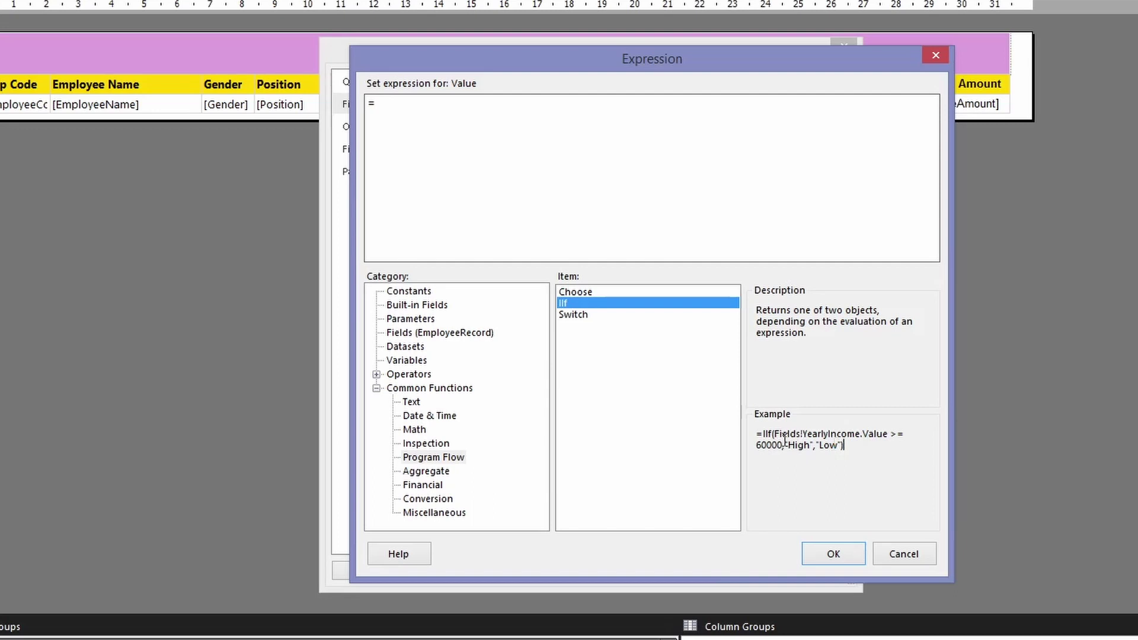
left_click(476, 119)
Step: Insert IIf and the Annual_Salary field from EmployeeRecord into the SalaryBand expression
double_click(578, 302)
left_click(457, 336)
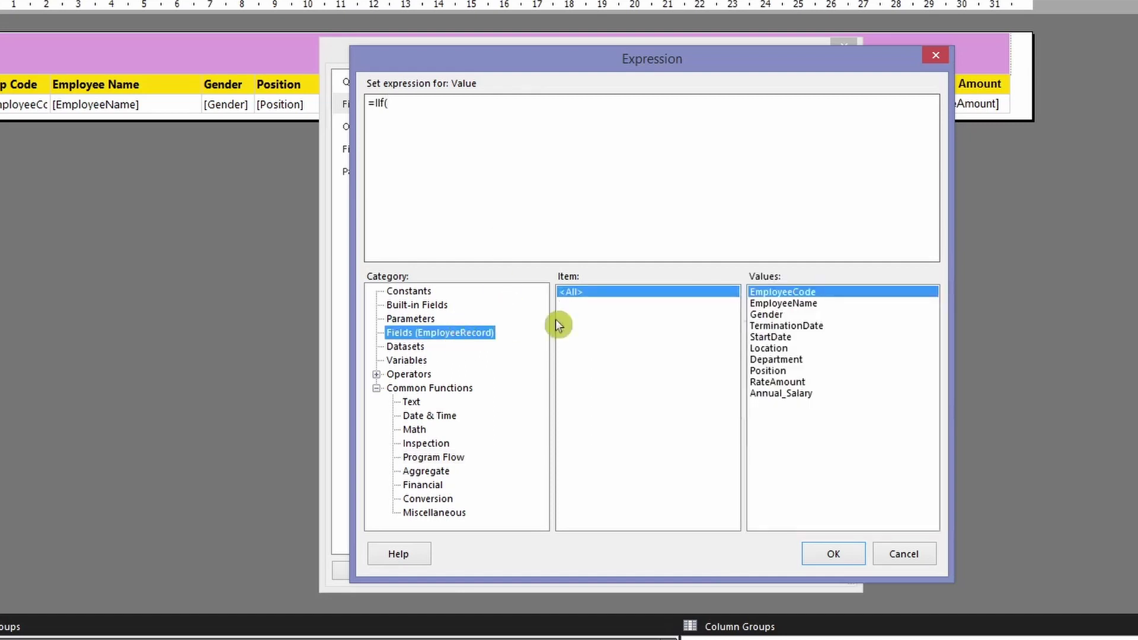
double_click(801, 394)
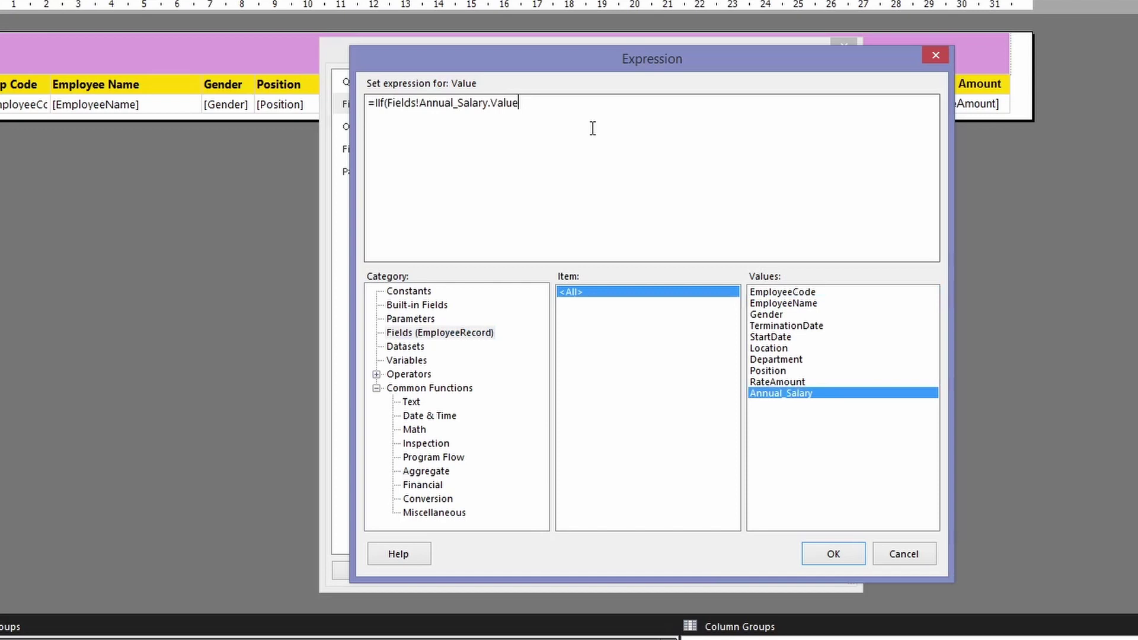
Step: Complete the first condition as <40000,"Low", fixing the quotes around Low
type("<40000,\"Low")
key("BackSpace")
type("\"")
key("Left")
key("Left")
key("Left")
key("BackSpace")
type("\"")
left_click(576, 103)
type("w")
left_click(588, 104)
type(",")
Step: Add a nested IIf on Annual_Salary returning "Medium" below 80000, otherwise "High"
left_click(466, 459)
double_click(567, 302)
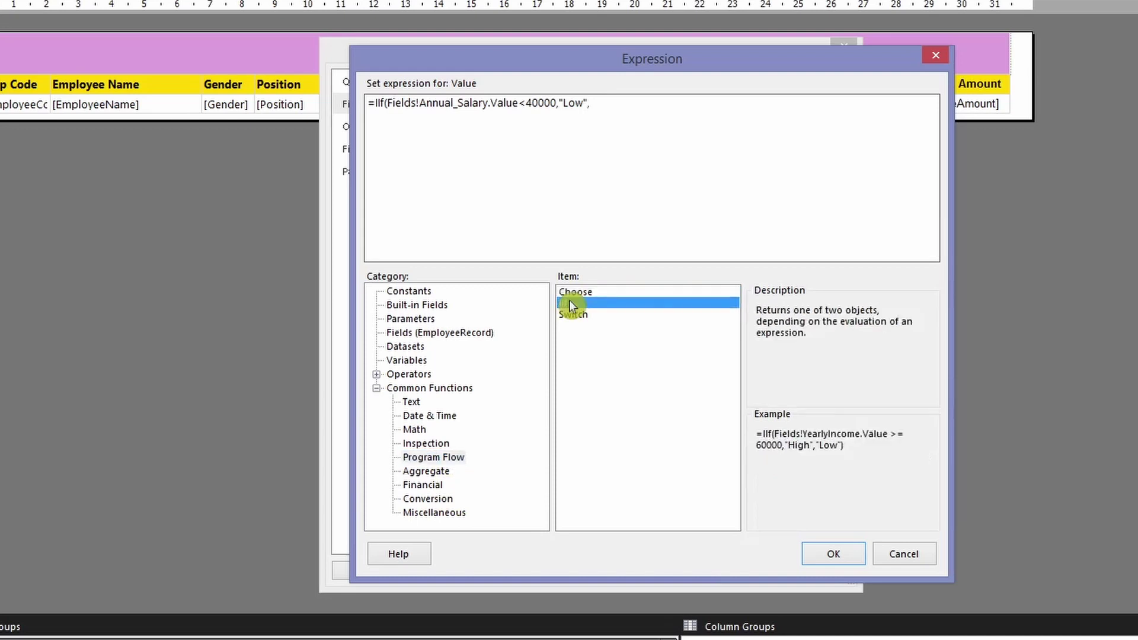
left_click(465, 332)
double_click(784, 394)
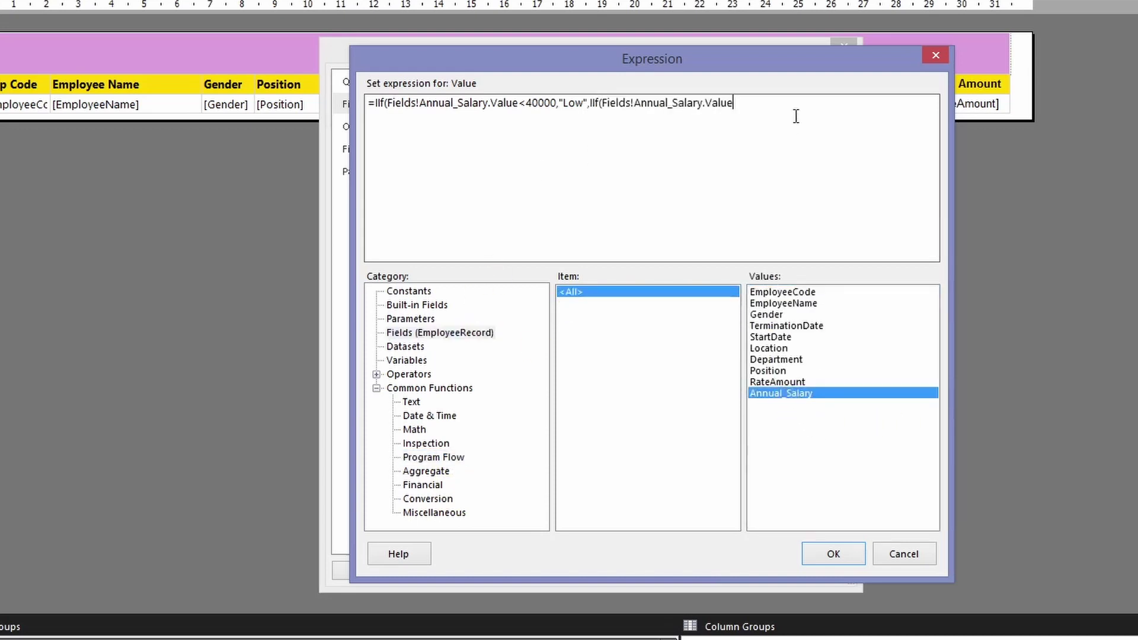
type("<80000")
type(",\"Me")
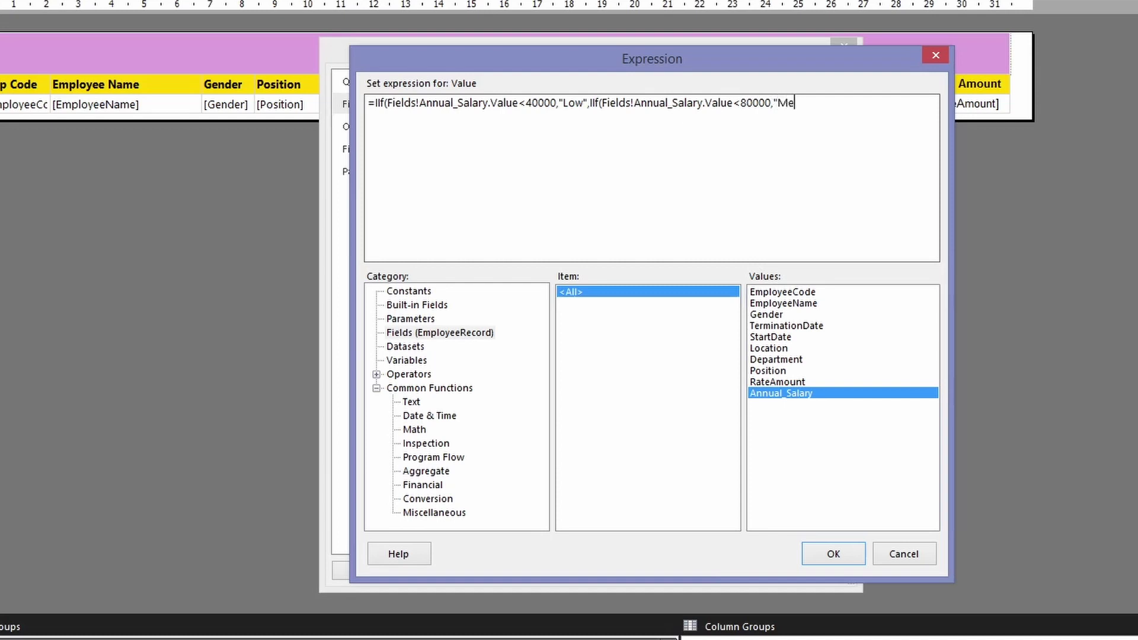
type("dium\",\"High\"")
type(")")
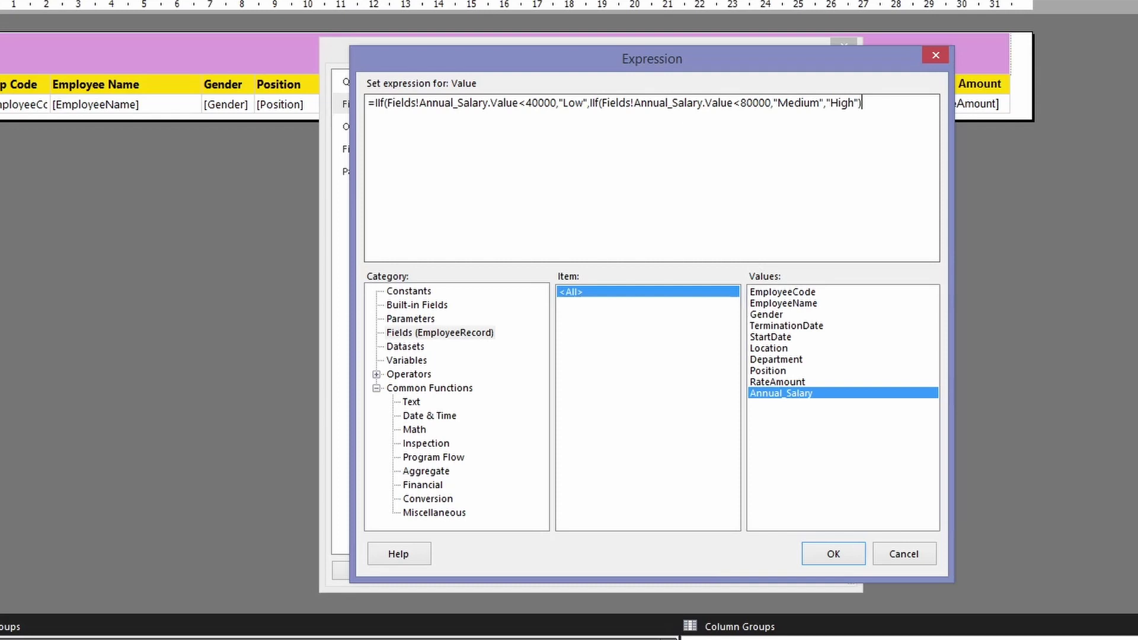
Step: Check the brackets, add the final closing parenthesis, and confirm the expression and dataset properties
left_click_drag(599, 103, 884, 107)
left_click(882, 107)
left_click_drag(386, 104, 471, 104)
left_click(893, 105)
type(")")
left_click(842, 552)
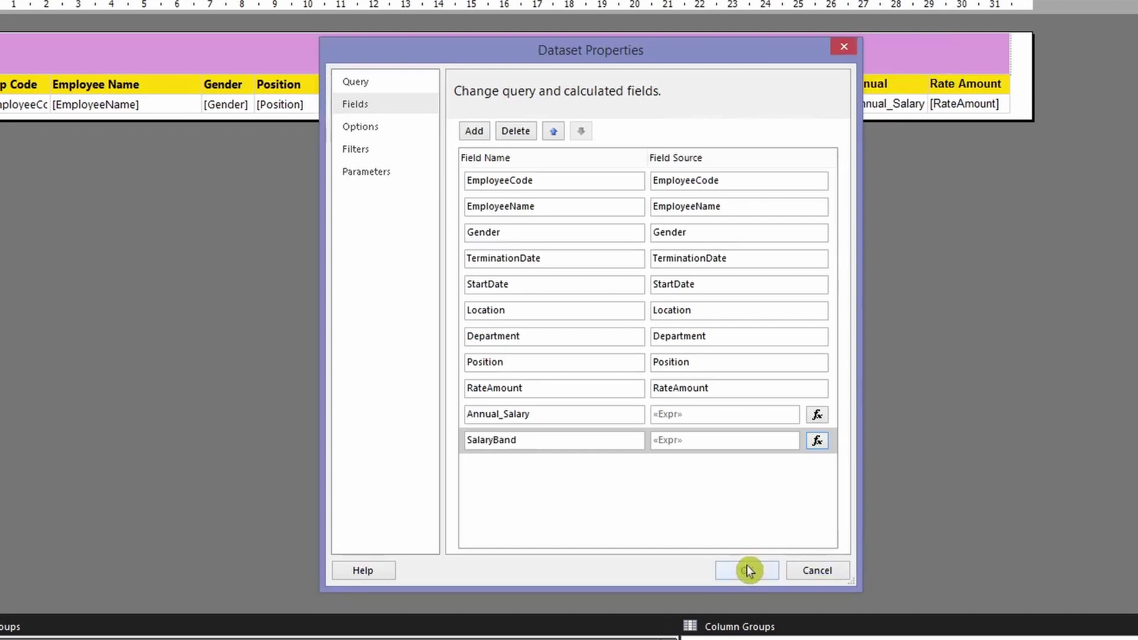
left_click(747, 570)
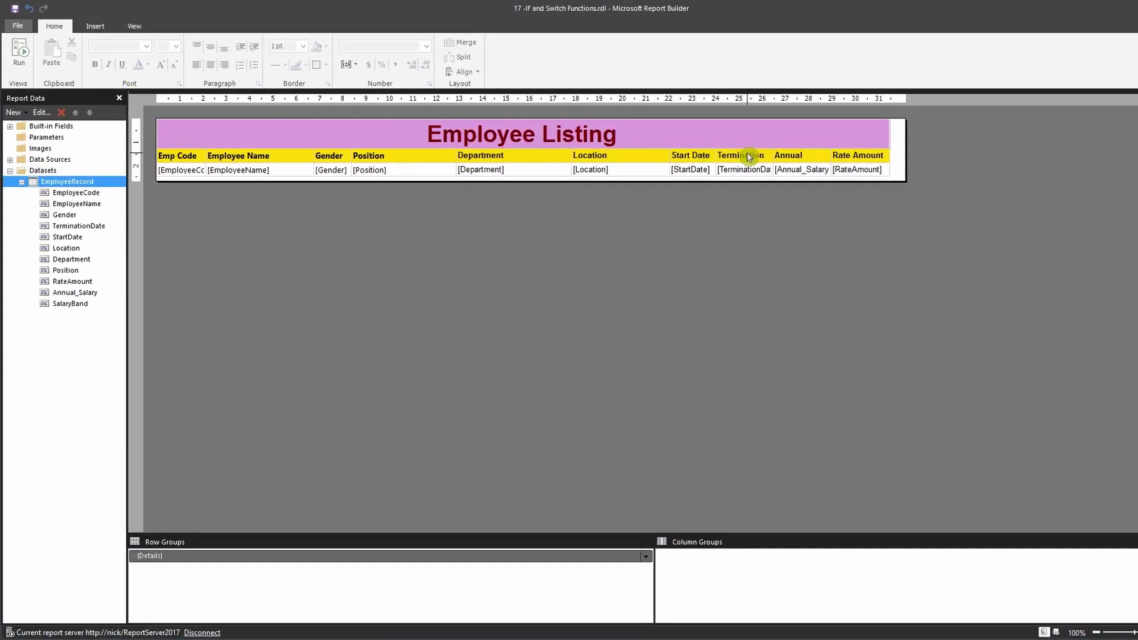
Step: Insert a column right of Rate Amount bound to SalaryBand, then run the preview
left_click(853, 150)
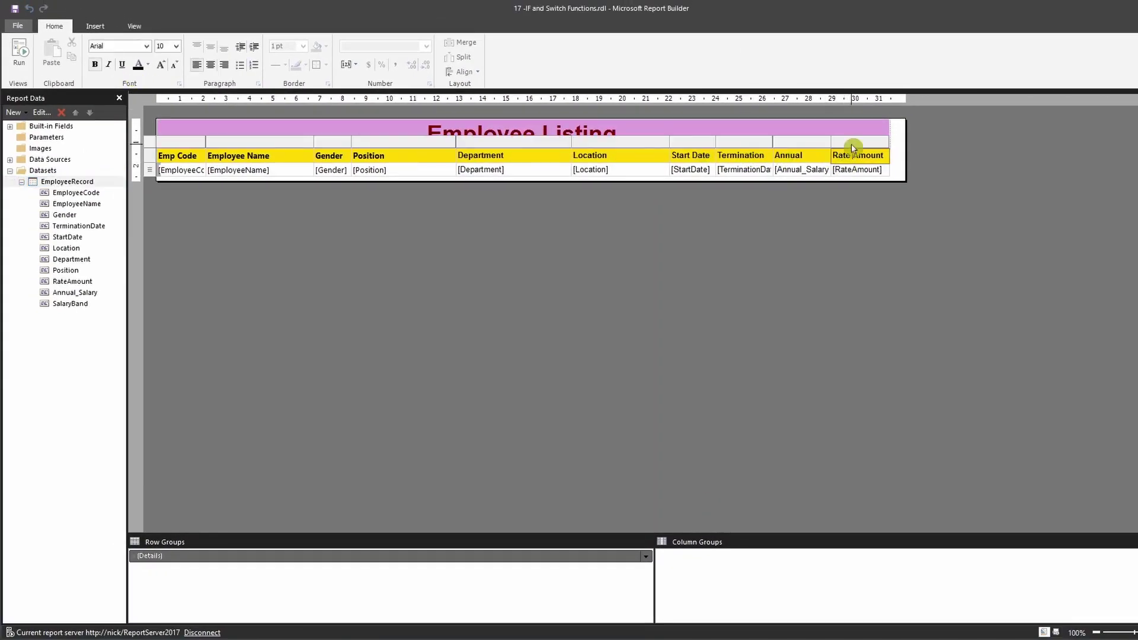
left_click(853, 142)
right_click(853, 143)
mouse_move(907, 153)
left_click(1002, 172)
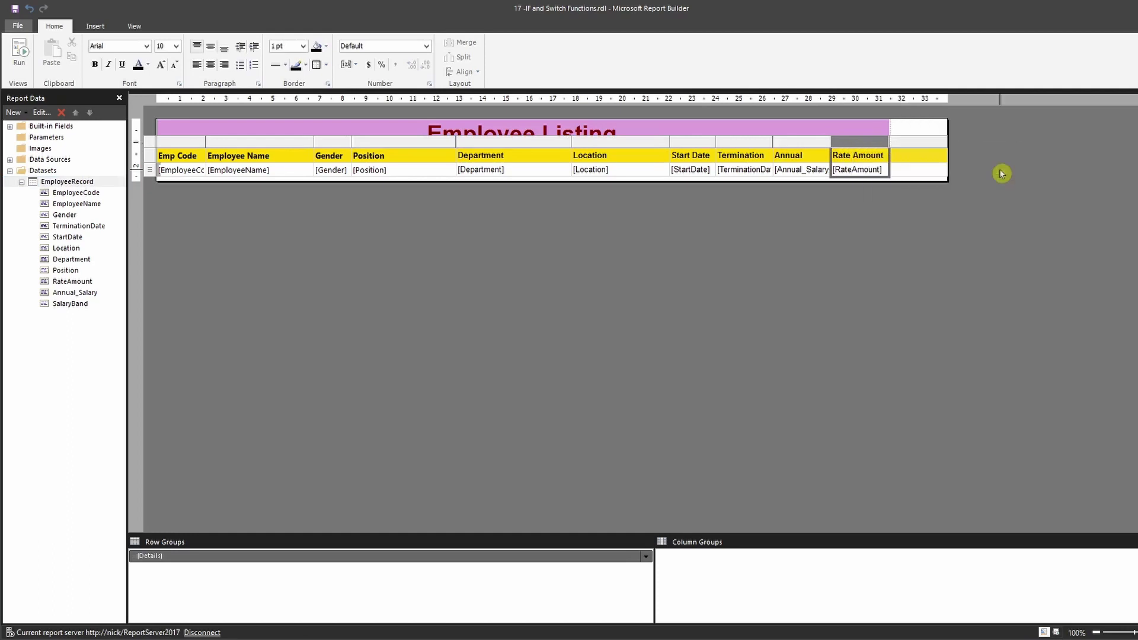
left_click(944, 170)
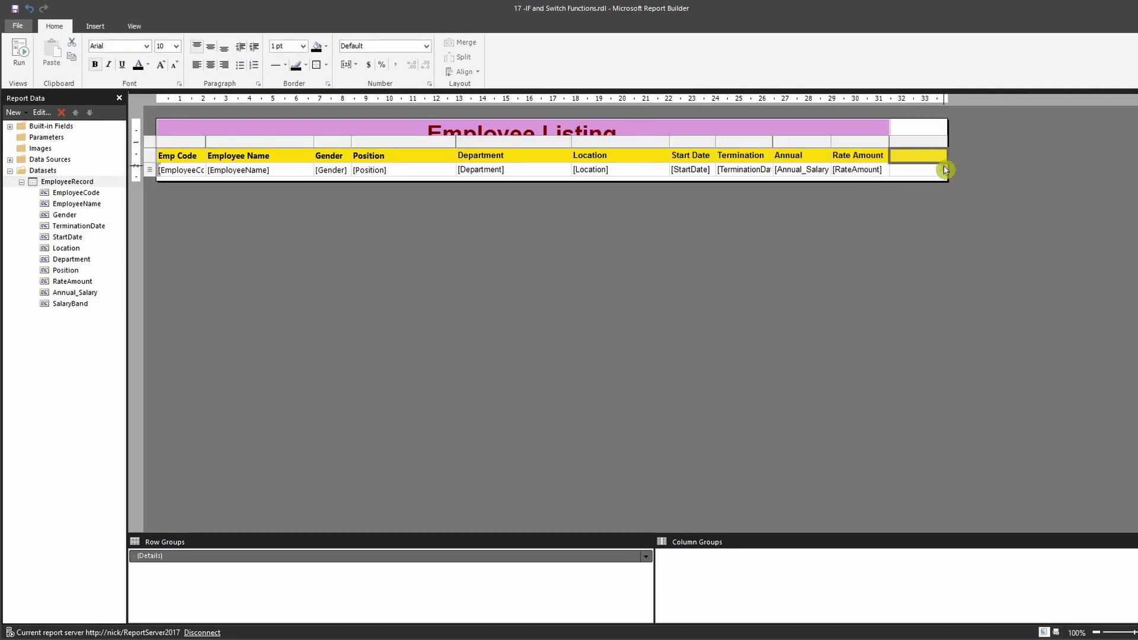
left_click(945, 170)
left_click(986, 318)
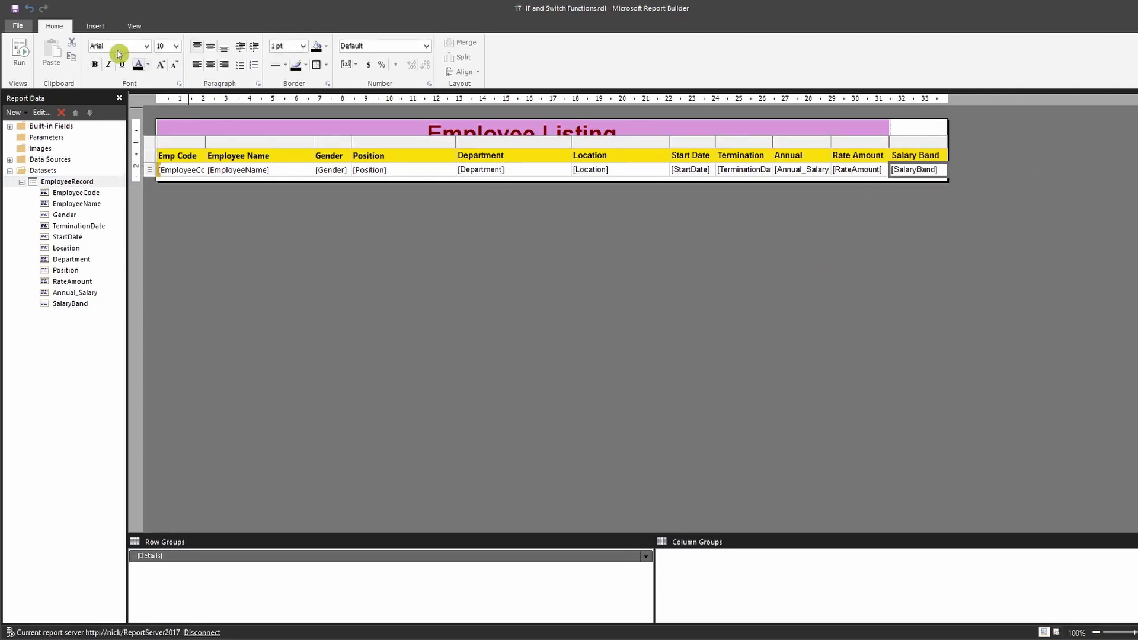
left_click(21, 53)
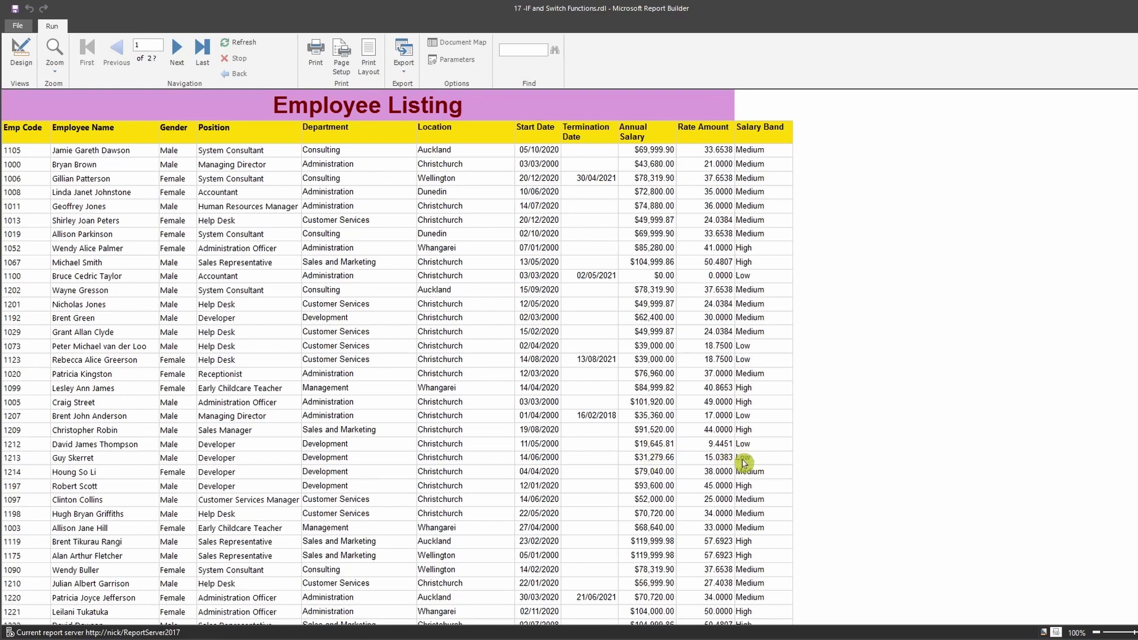
Step: Return to design view and open the context menu of the Salary Band header cell
left_click(21, 54)
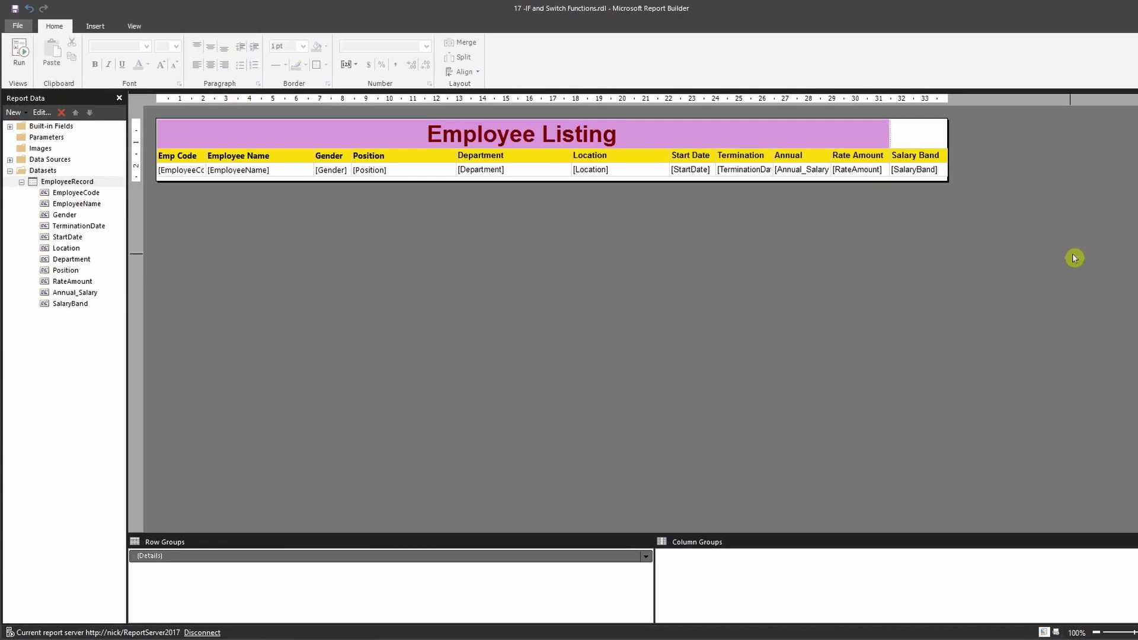
left_click(923, 170)
right_click(923, 169)
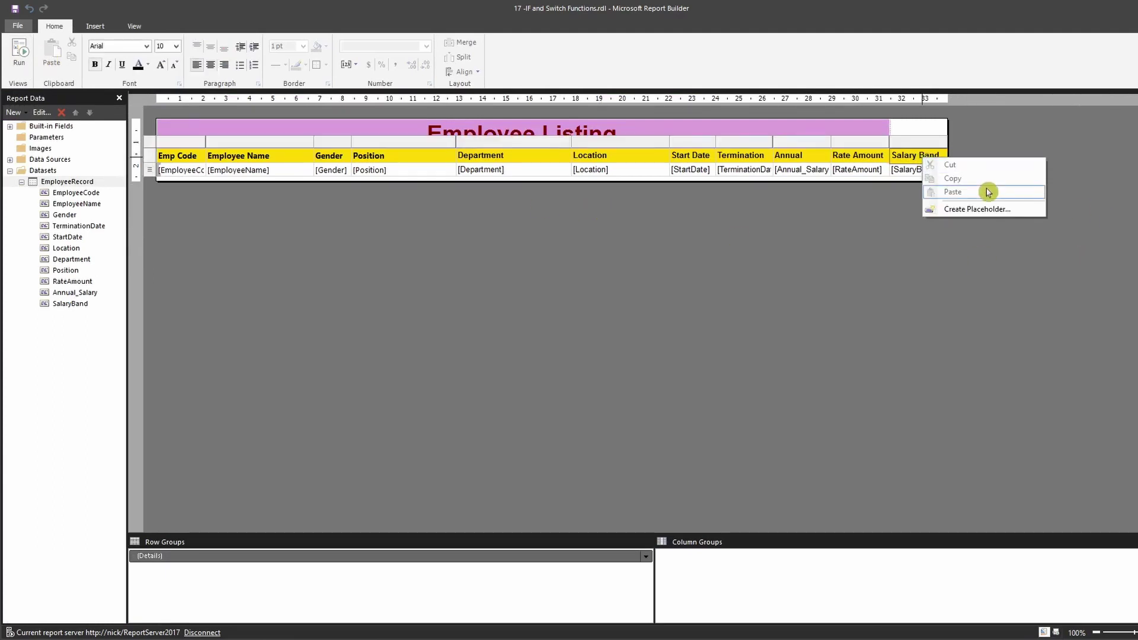
left_click(986, 193)
right_click(917, 156)
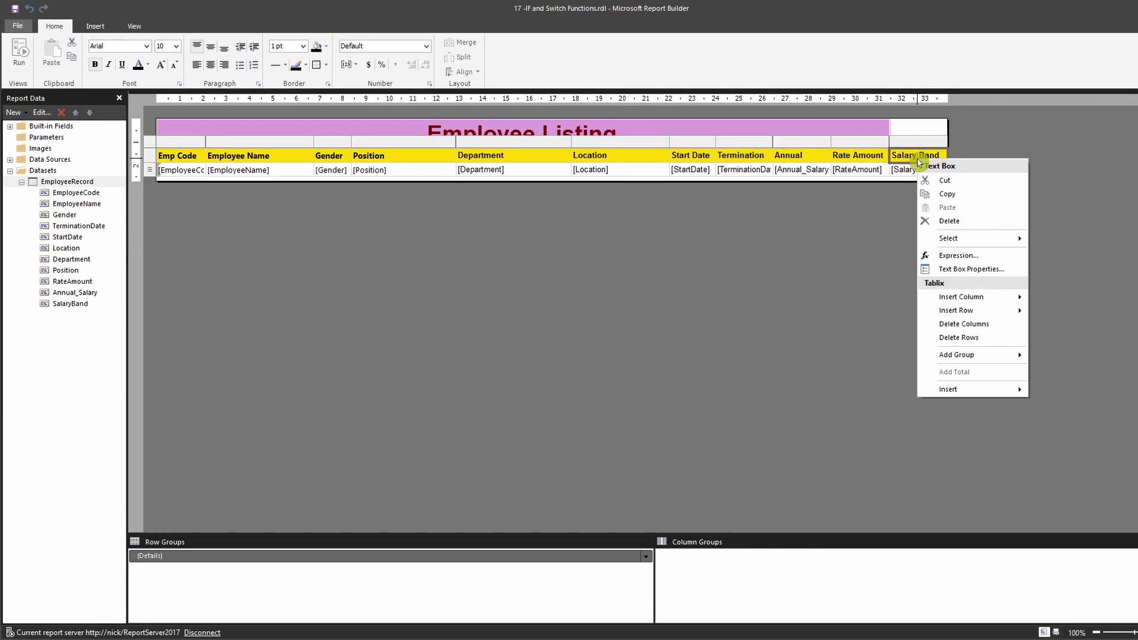
Step: Enable interactive sorting on the Salary Band header by [Annual_Salary], preview, and return to Design
left_click(963, 277)
left_click(465, 300)
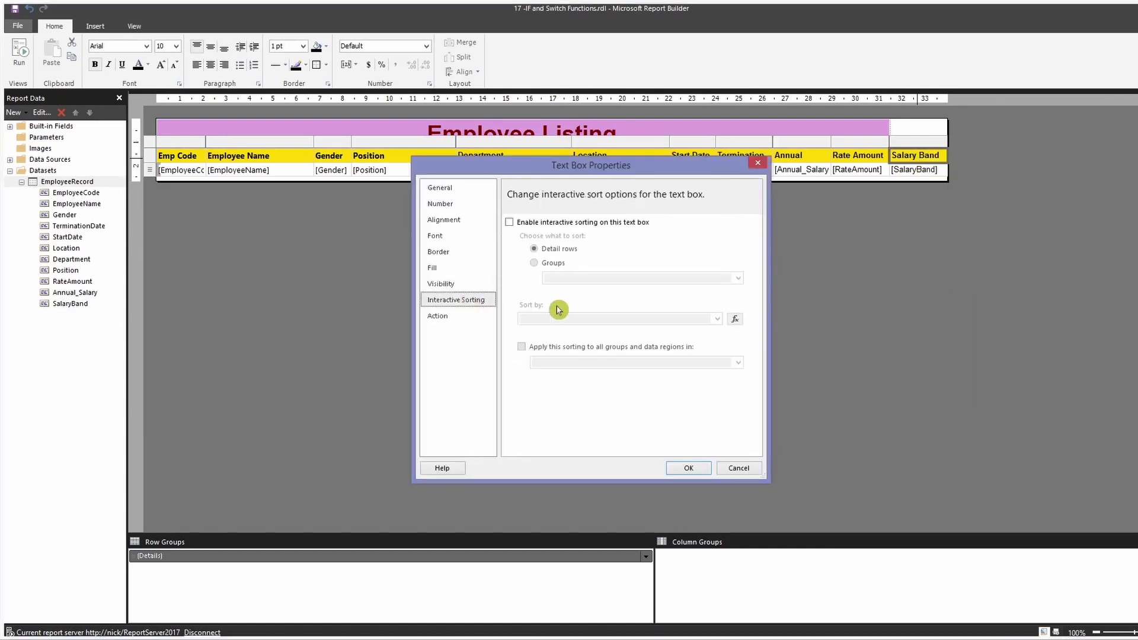
left_click(551, 224)
left_click(718, 319)
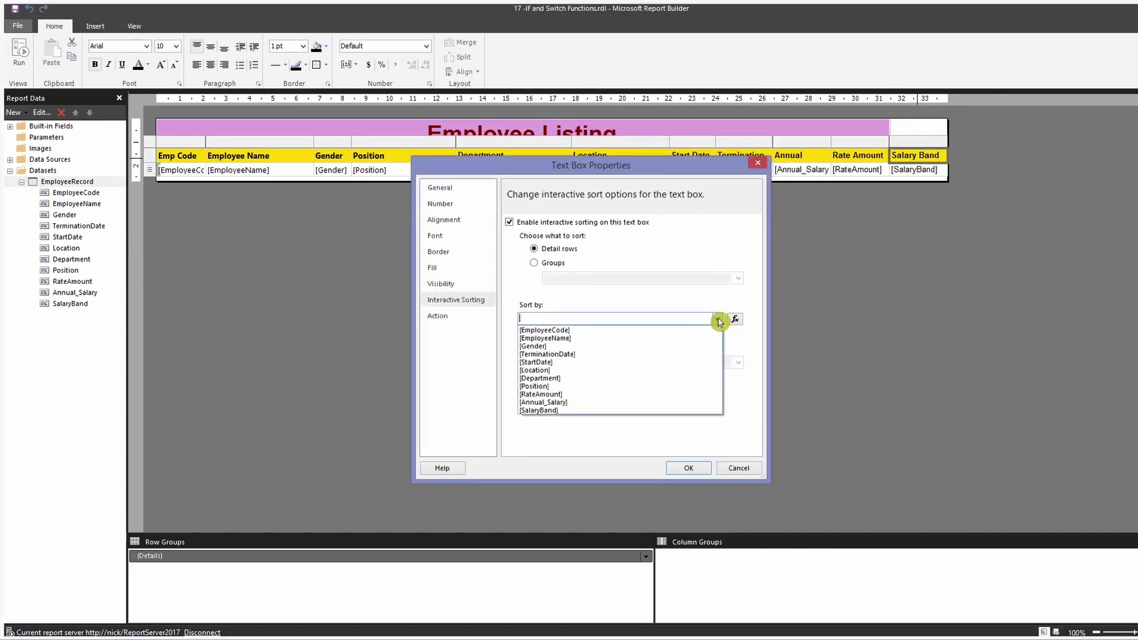
left_click(606, 402)
left_click(689, 468)
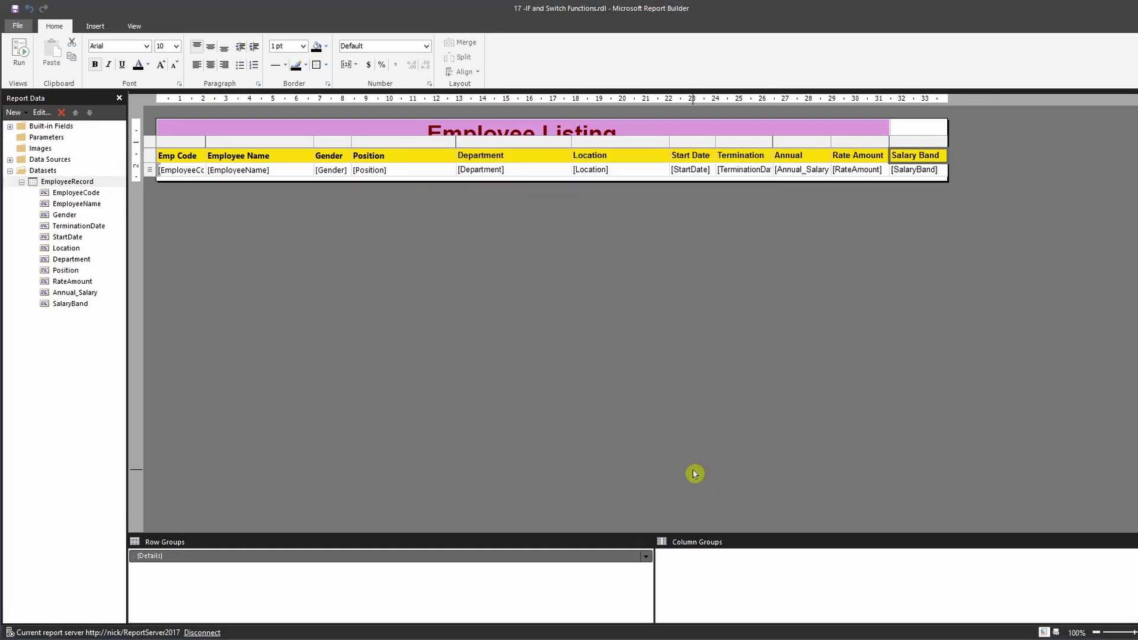
left_click(19, 52)
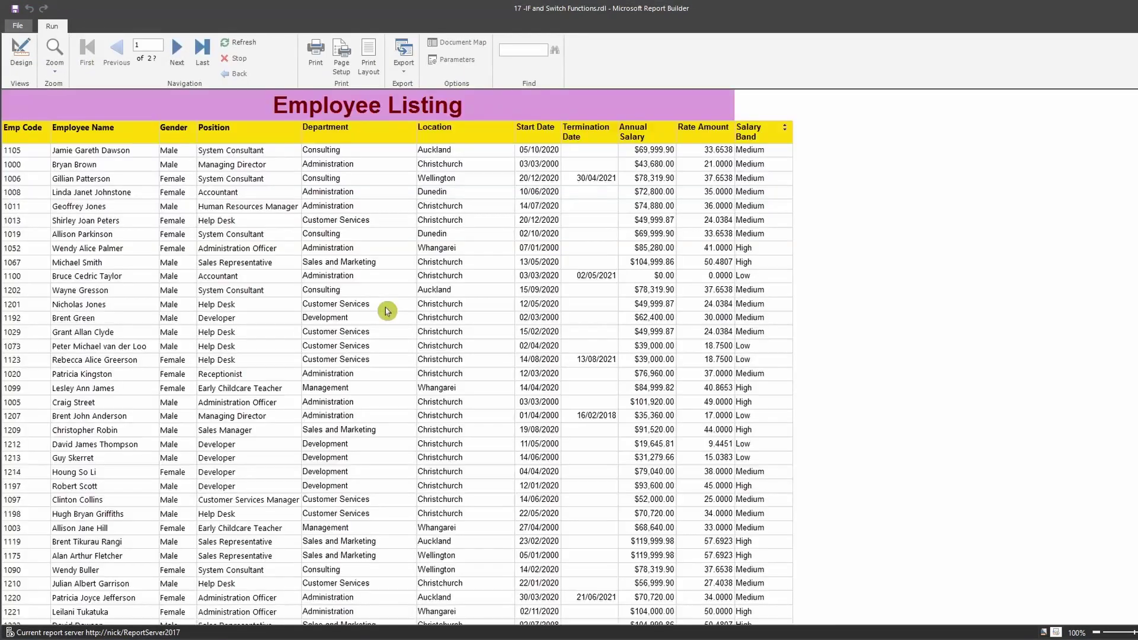
left_click(20, 52)
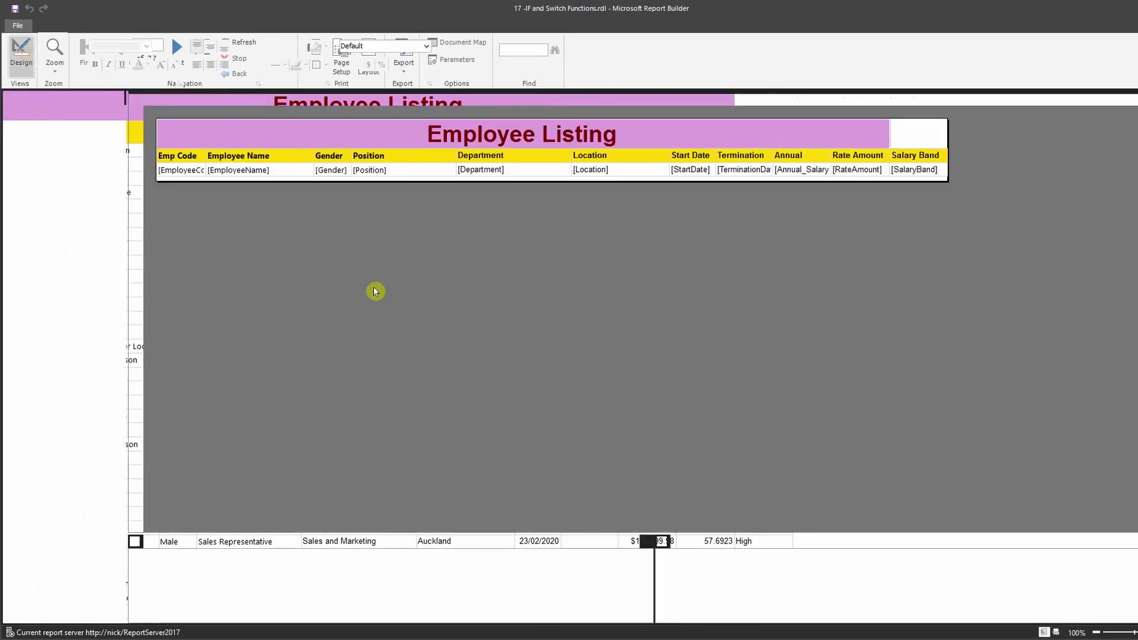
Step: Add calculated field 'SlaaryBand_Switch' to EmployeeRecord, correcting a typo while typing the name
right_click(67, 181)
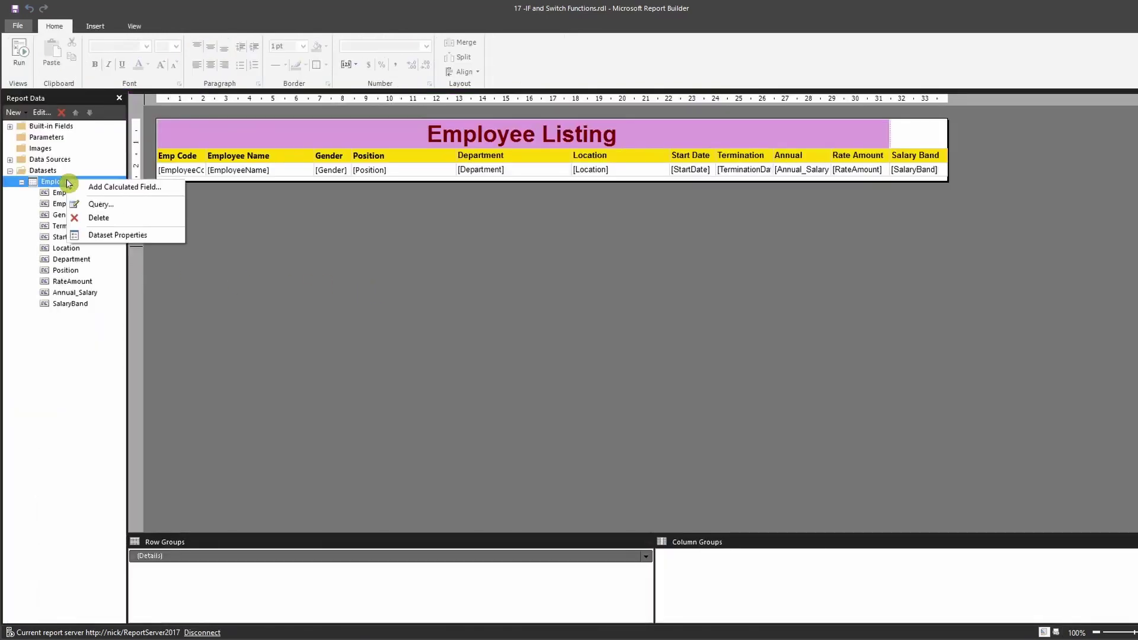
left_click(105, 187)
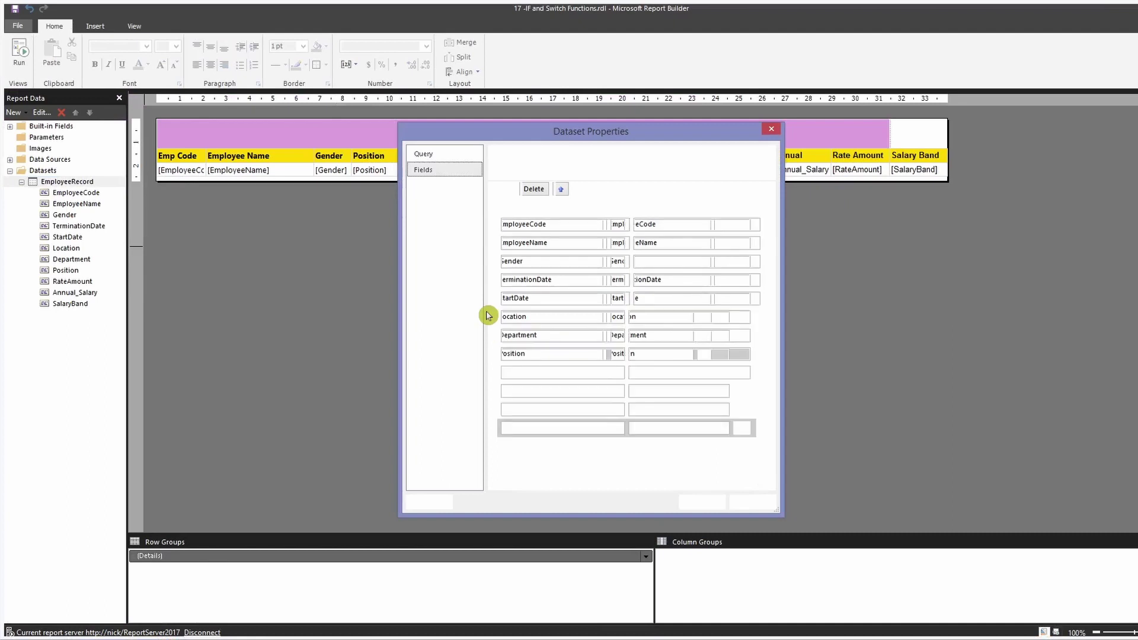
left_click(575, 429)
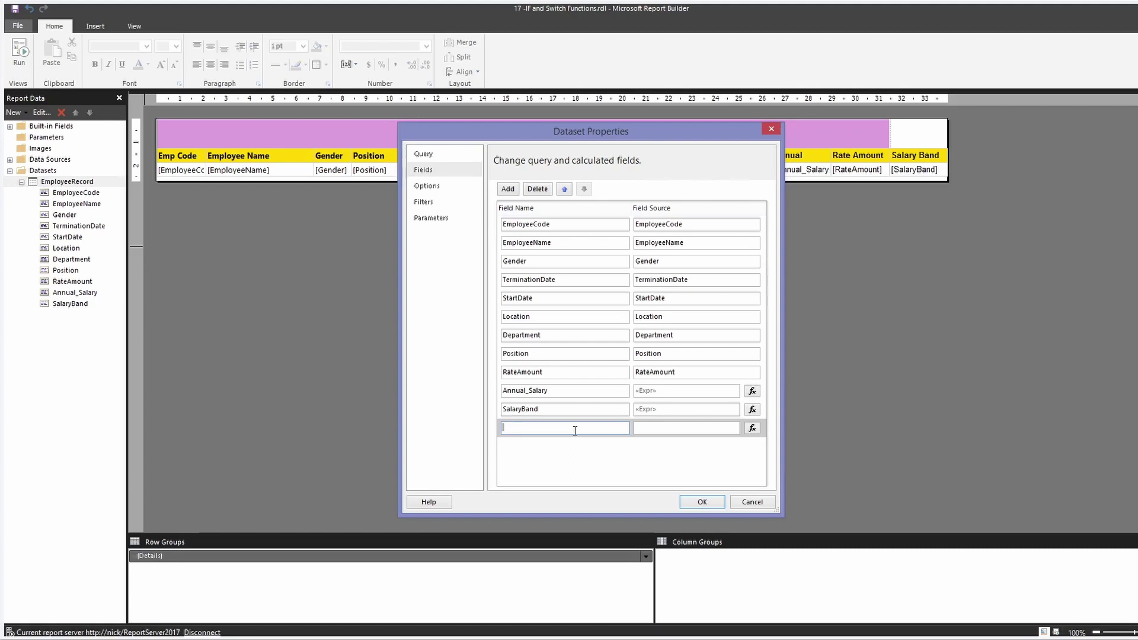
type("SlaaryBanf")
key("BackSpace")
type("d_Switch")
Step: Open the new field's value expression, look up Switch under Program Flow, and widen the editor
left_click(752, 427)
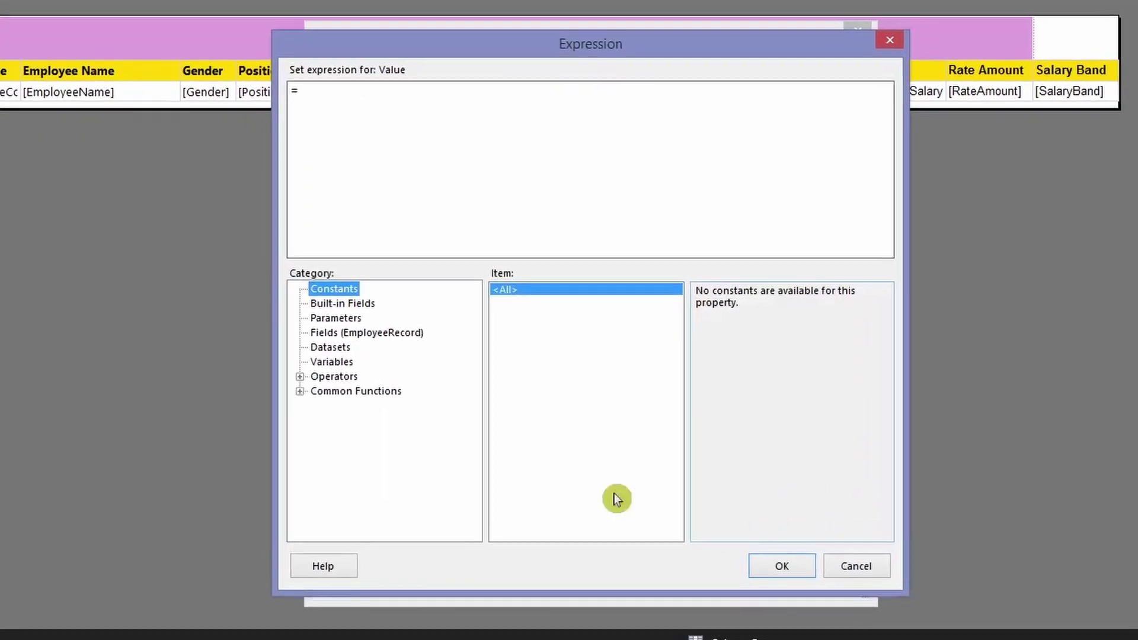
left_click(300, 391)
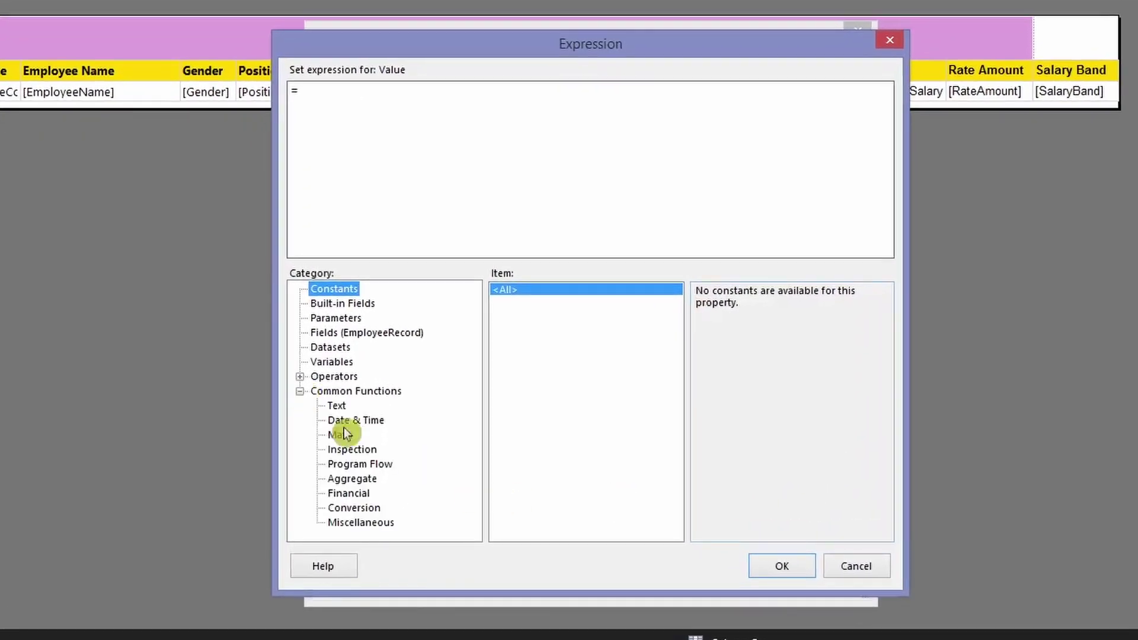
left_click(384, 468)
left_click(525, 315)
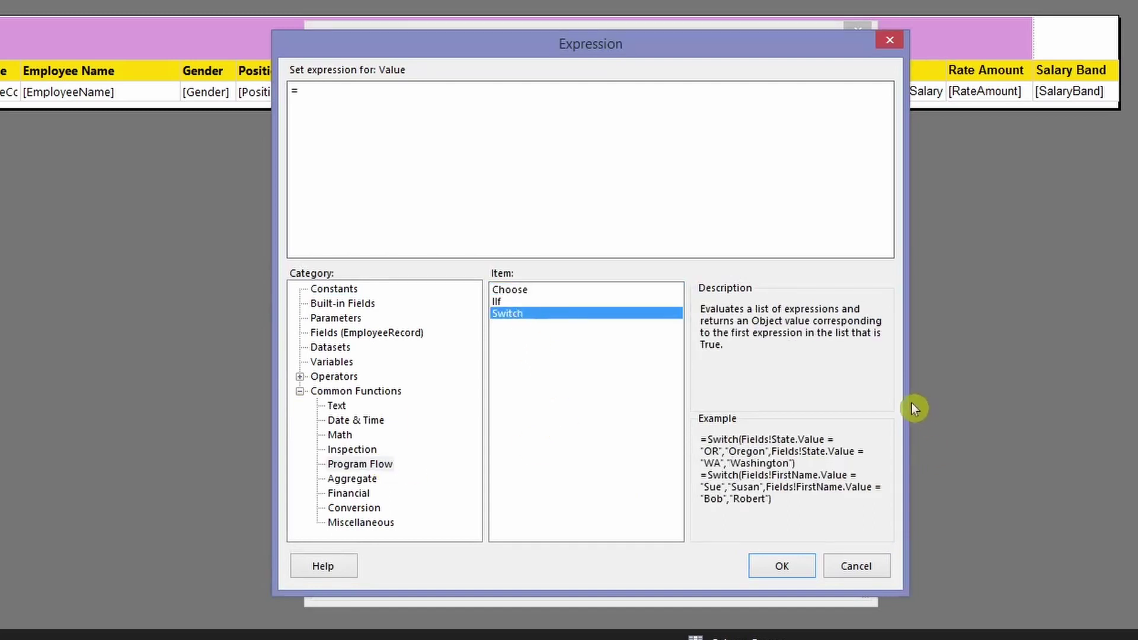
left_click_drag(909, 403, 1104, 402)
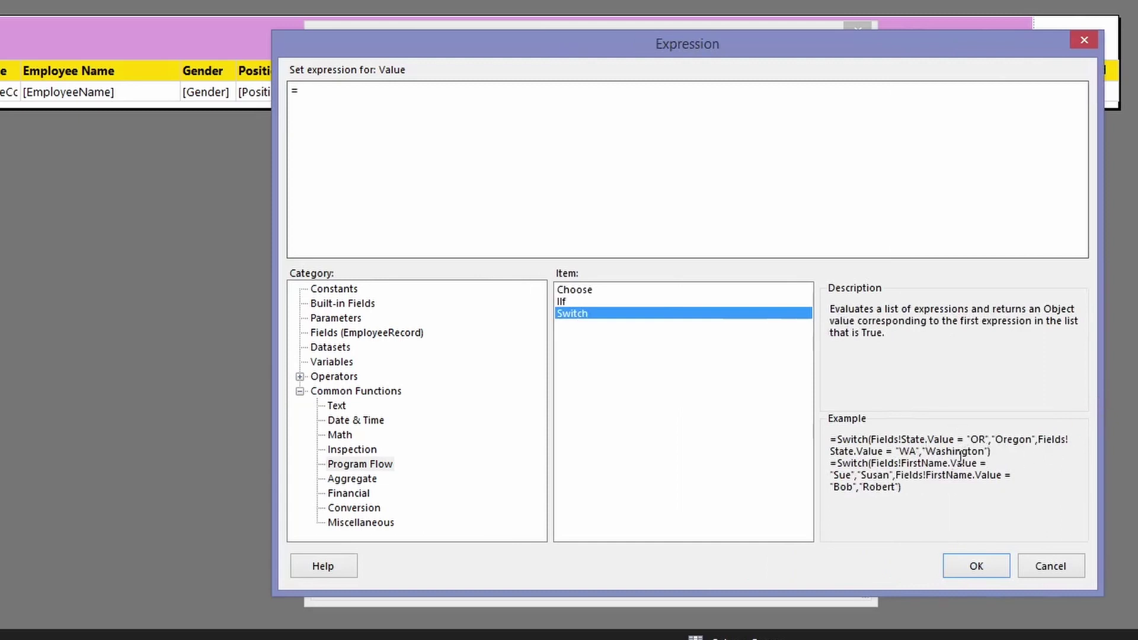
Step: Start the expression with =Switch( and list the EmployeeRecord fields
left_click_drag(836, 439, 951, 439)
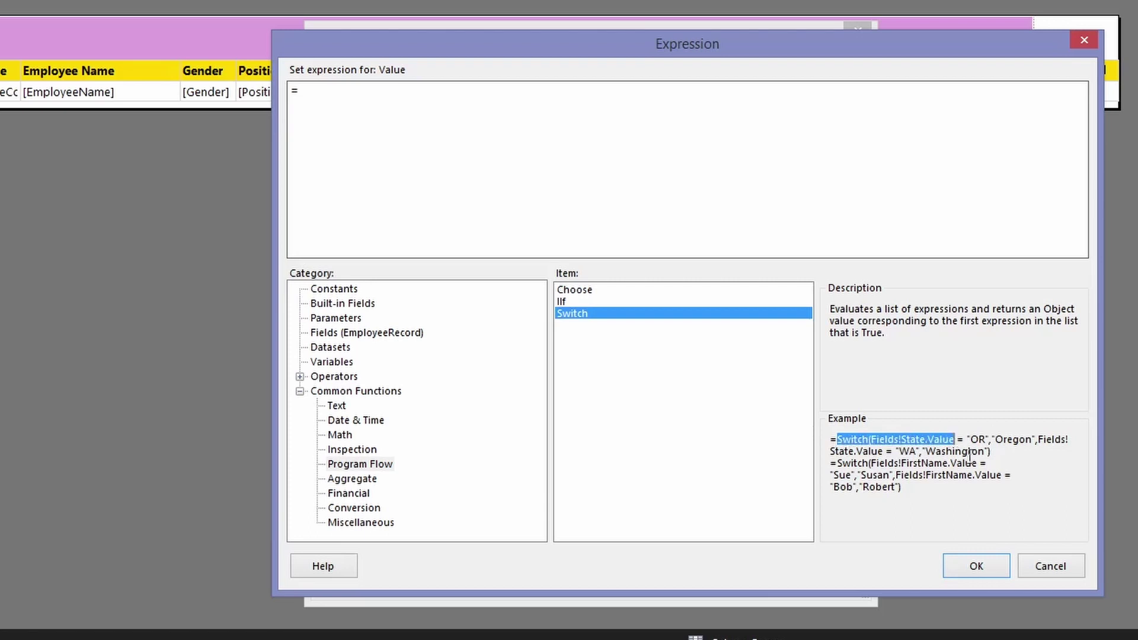
left_click(968, 460)
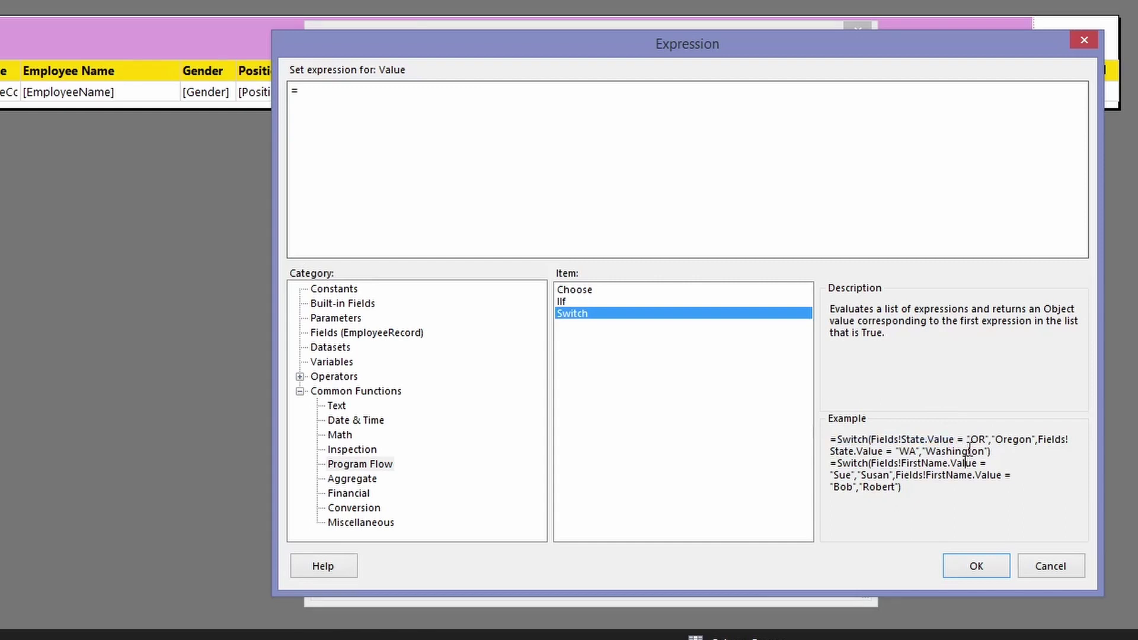
double_click(617, 315)
left_click(378, 332)
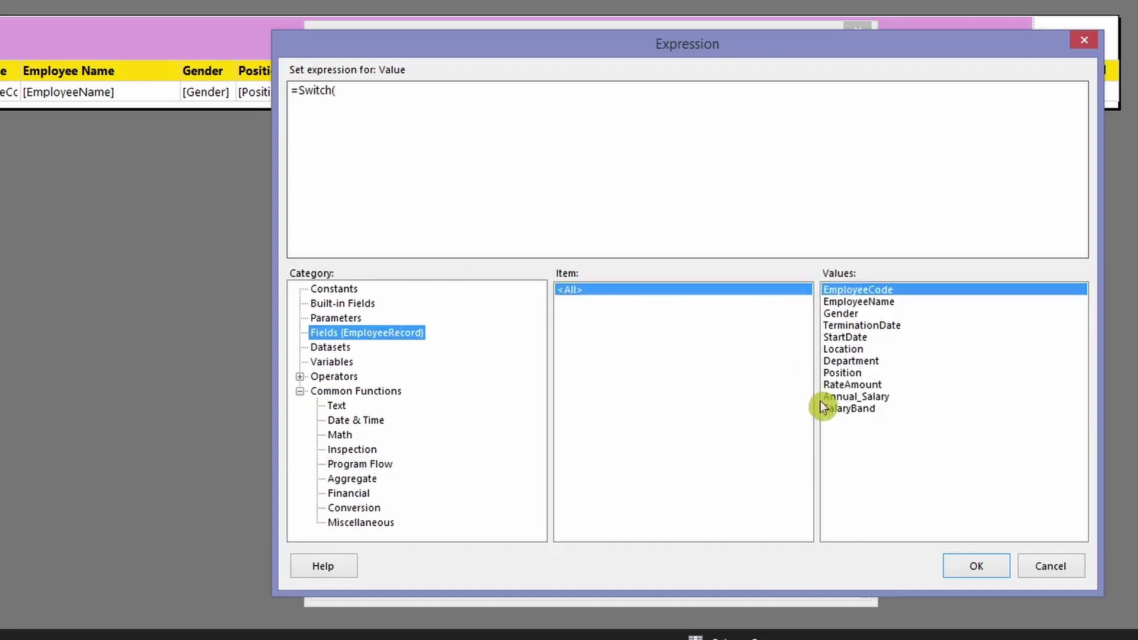
Step: Make the first Switch condition Annual_Salary <40000 return "Low"
left_click(877, 397)
double_click(873, 395)
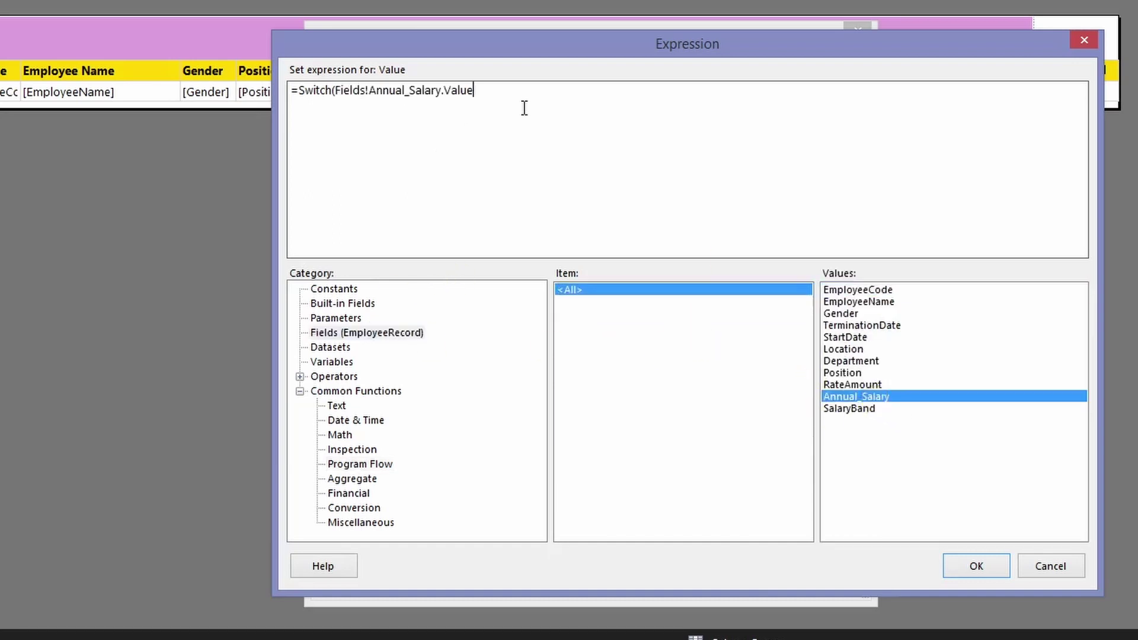
type("<40000")
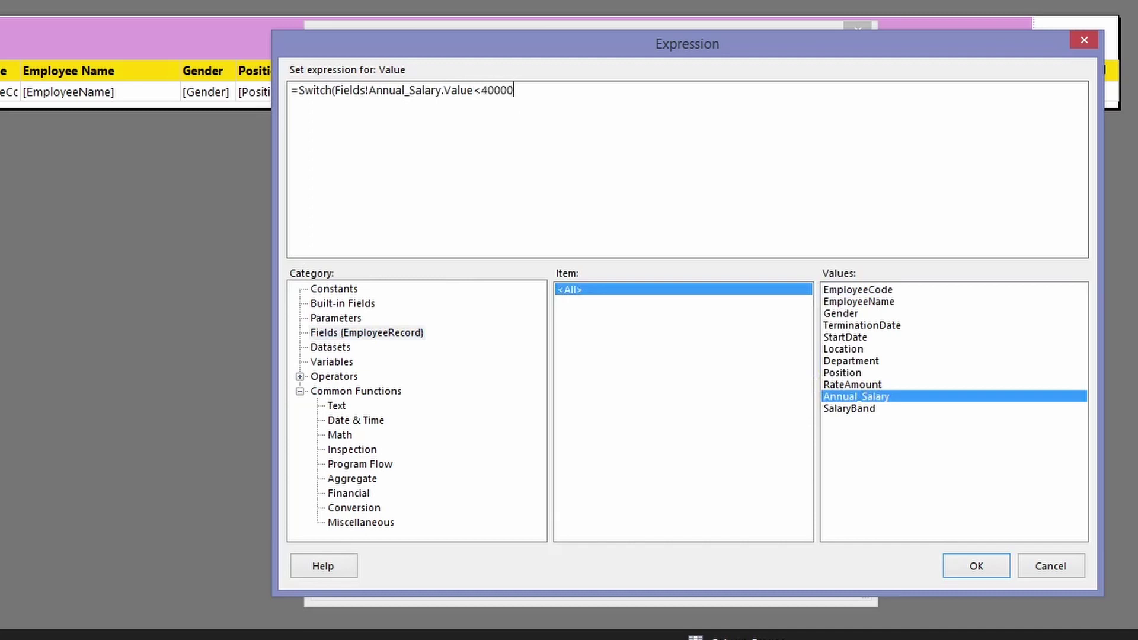
type(",\"Low\",")
Step: Add Annual_Salary <80000 returning "Medium", then start a third Annual_Salary condition
double_click(875, 396)
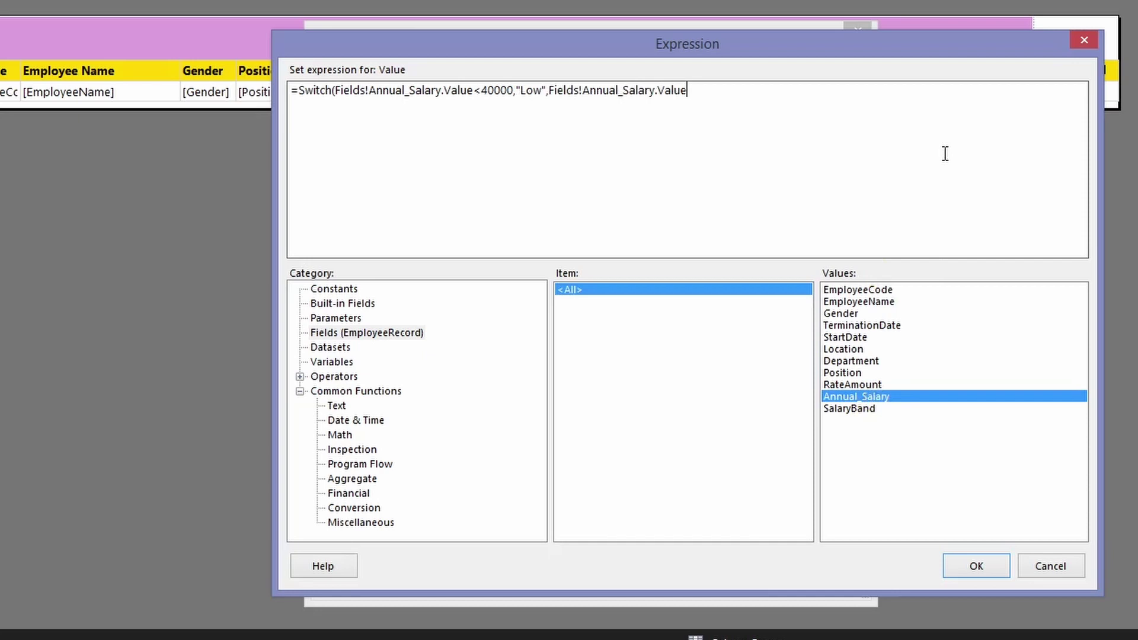
type("<")
type("80000,\"Medium")
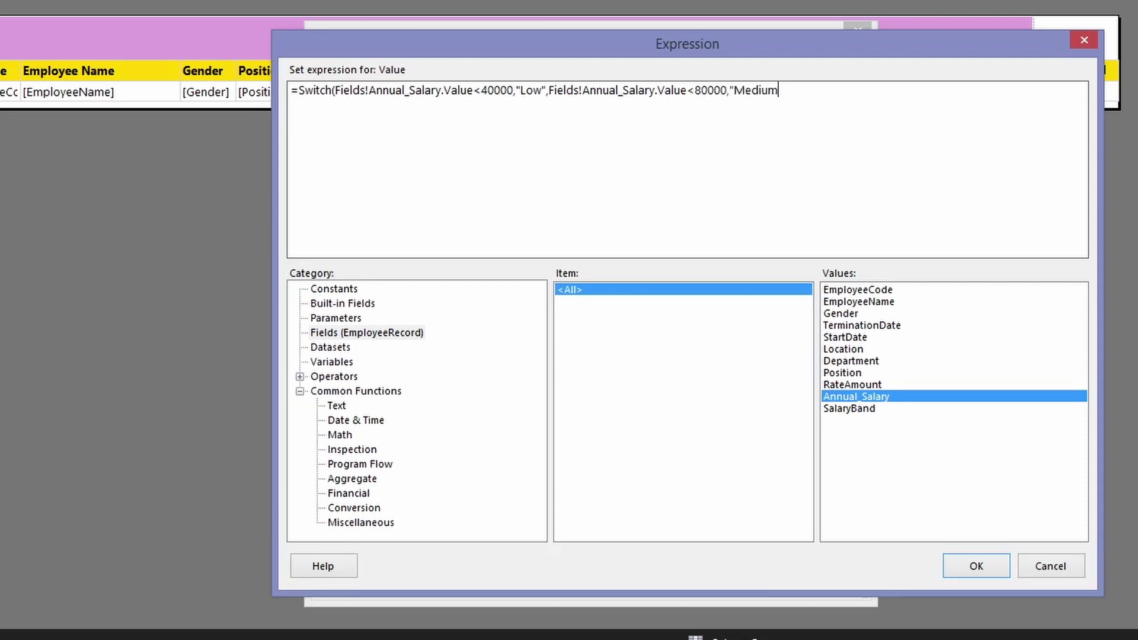
type("\",")
key("BackSpace")
type(",")
mouse_move(549, 90)
left_mouse_down()
mouse_move(736, 91)
mouse_move(549, 92)
left_mouse_up()
key("ctrl+c")
left_click(812, 91)
key("ctrl+v")
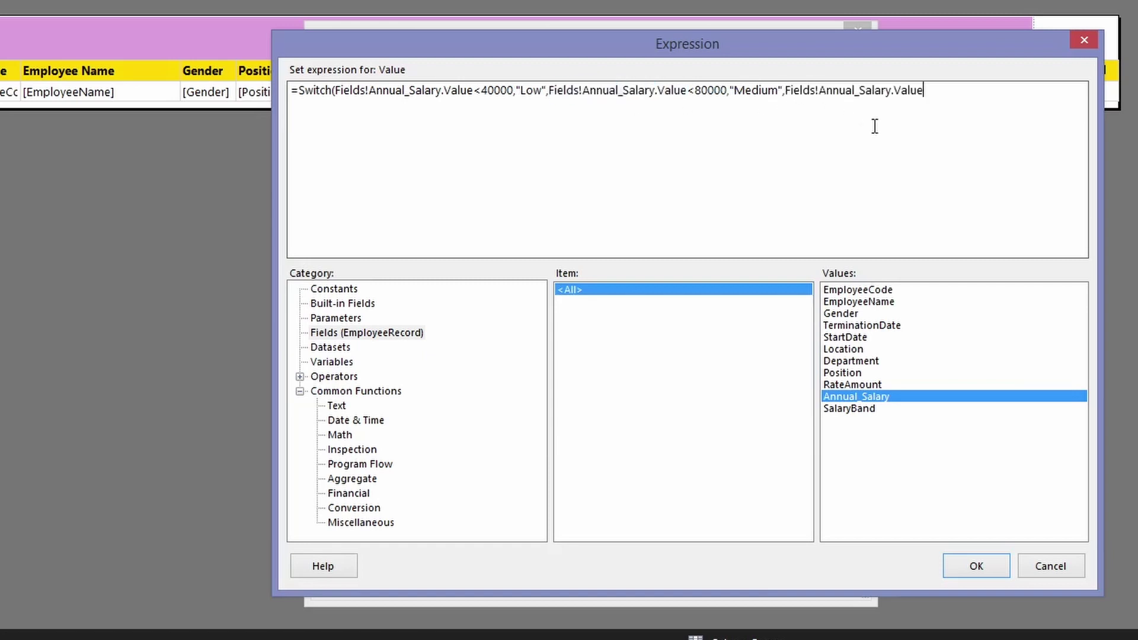
Step: Replace the last condition with the catch-all True,"High") to close the Switch expression
type(">=80000,\"Hih")
type("\"")
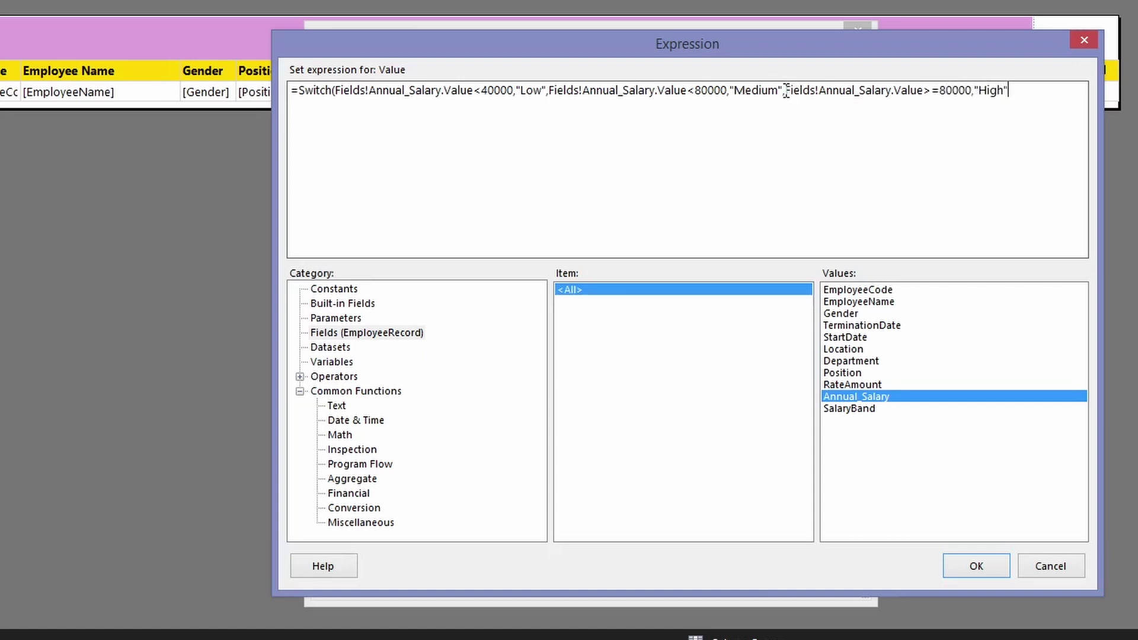
left_click_drag(786, 90, 1024, 90)
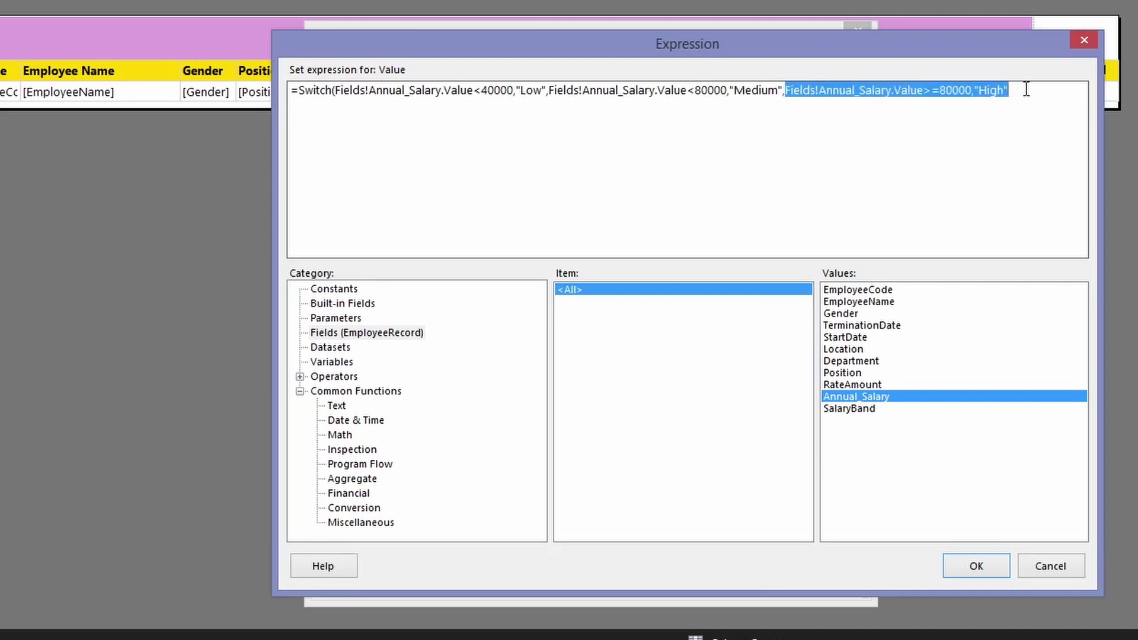
type("True")
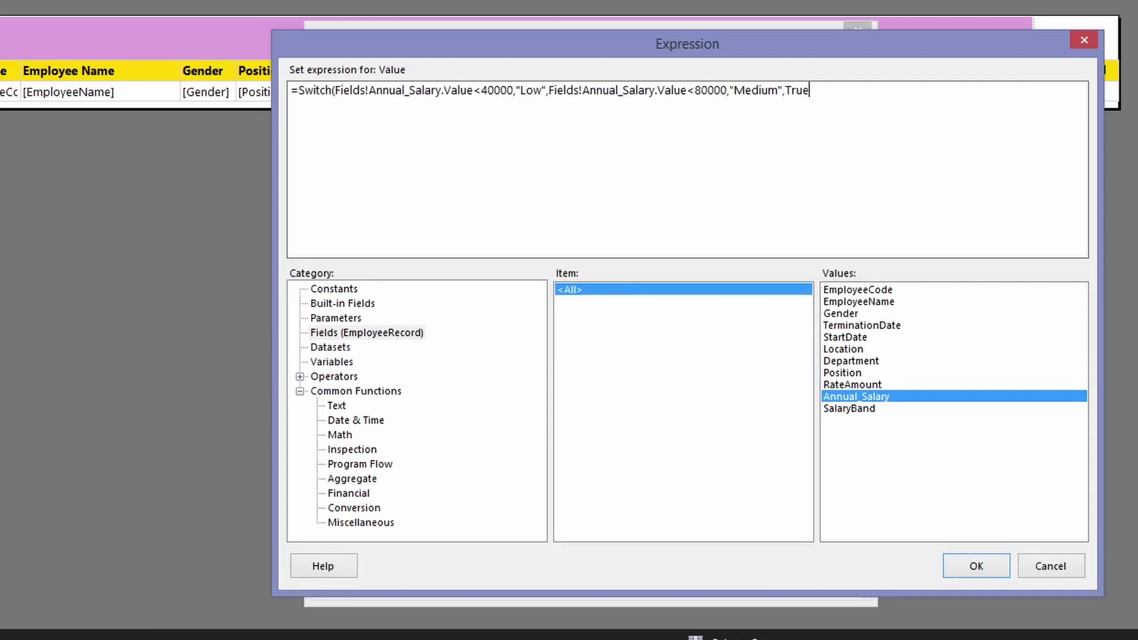
type(",\"High")
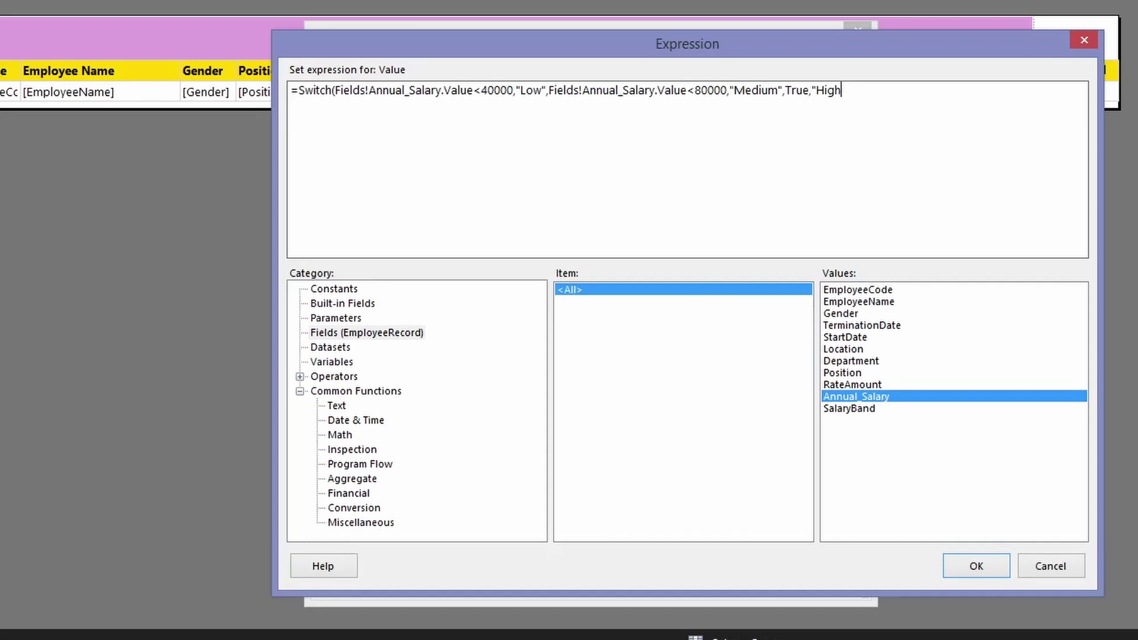
type("\")")
Step: Review the True catch-all and Switch call, then accept the expression
left_click_drag(785, 90, 811, 90)
double_click(305, 90)
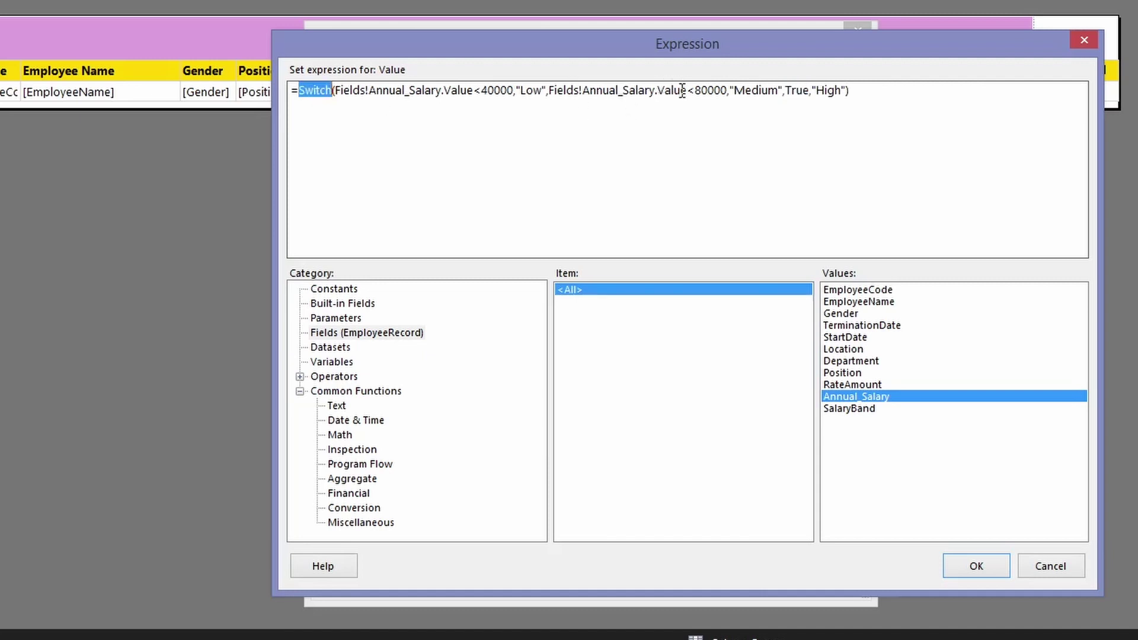
left_click_drag(785, 89, 811, 85)
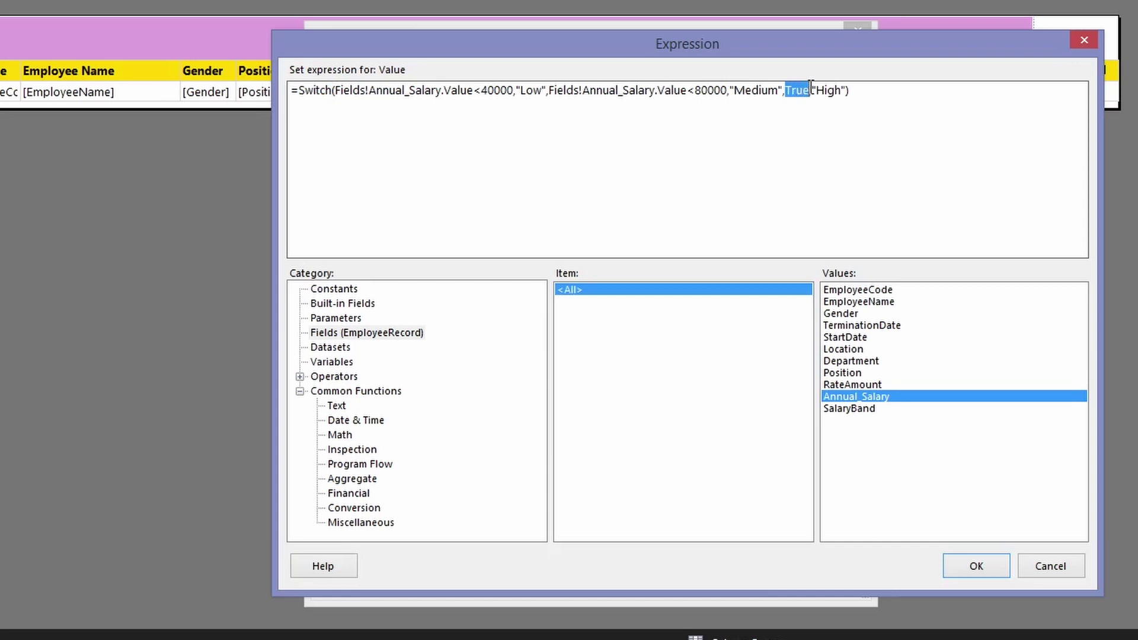
left_click(970, 569)
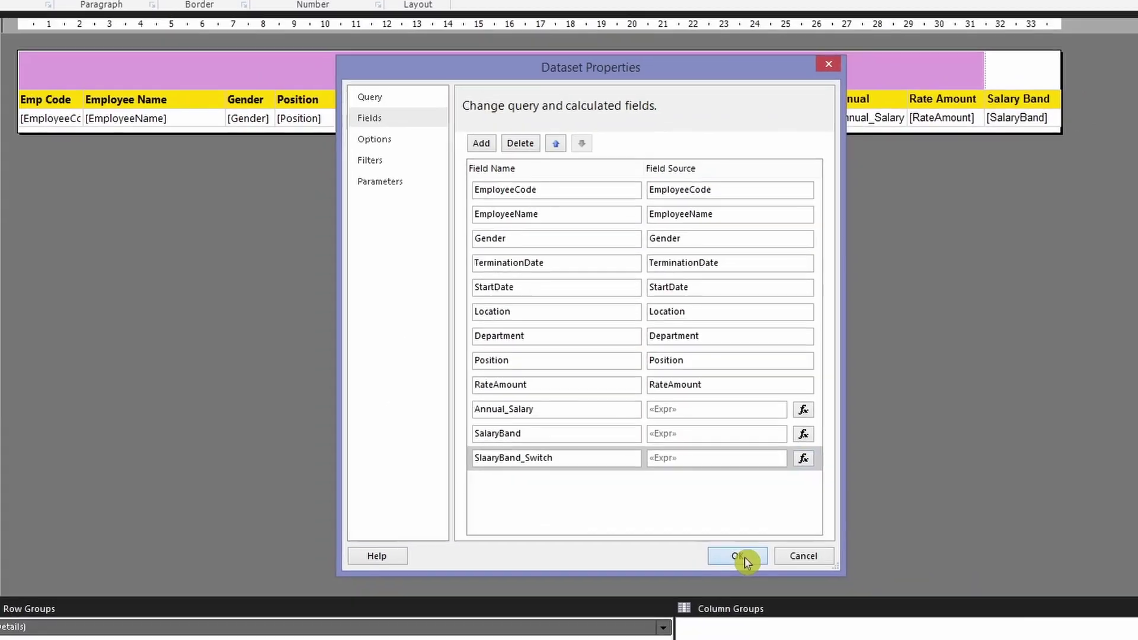
Step: Insert a SlaaryBand_Switch column right of Salary Band and stretch the Employee Listing title across it
left_click(742, 557)
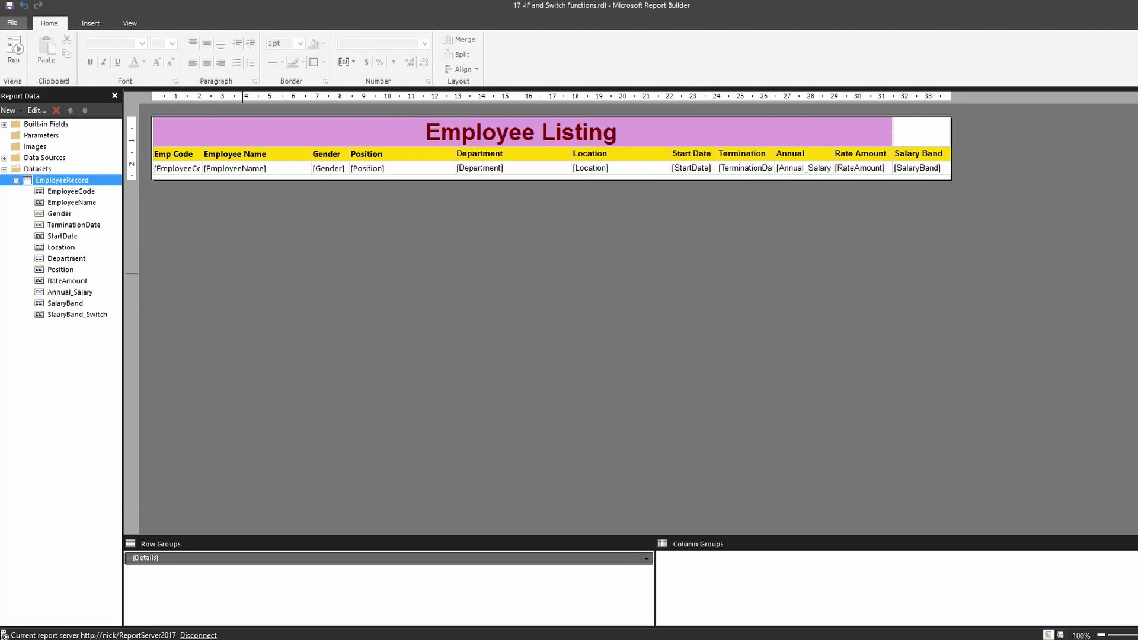
left_click(928, 156)
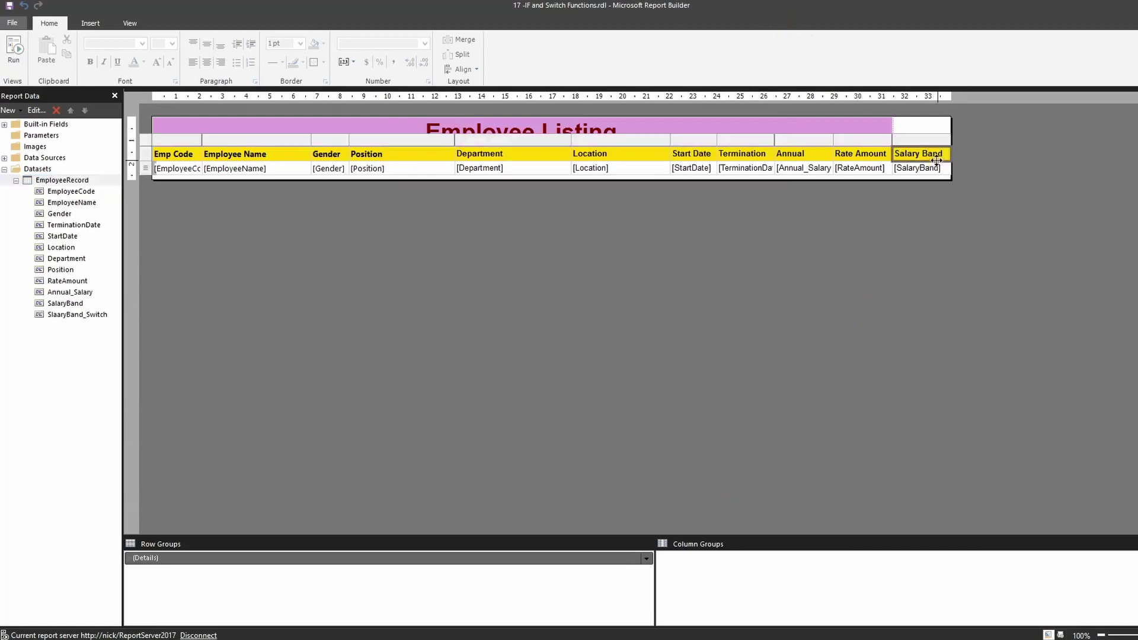
right_click(937, 142)
mouse_move(972, 145)
left_click(1063, 161)
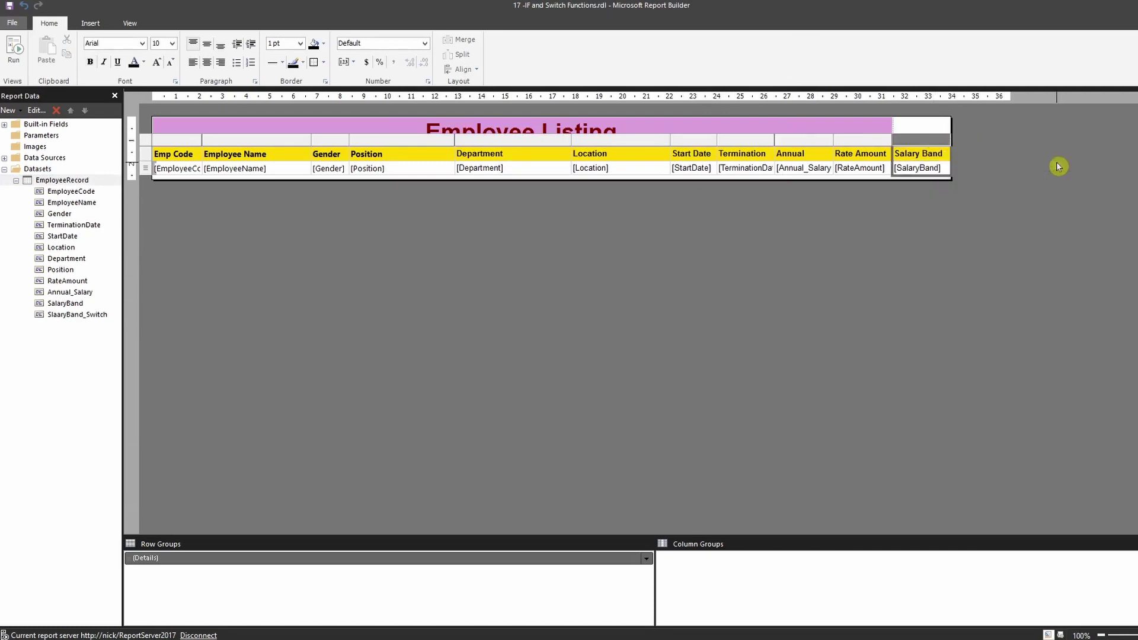
left_click(1005, 169)
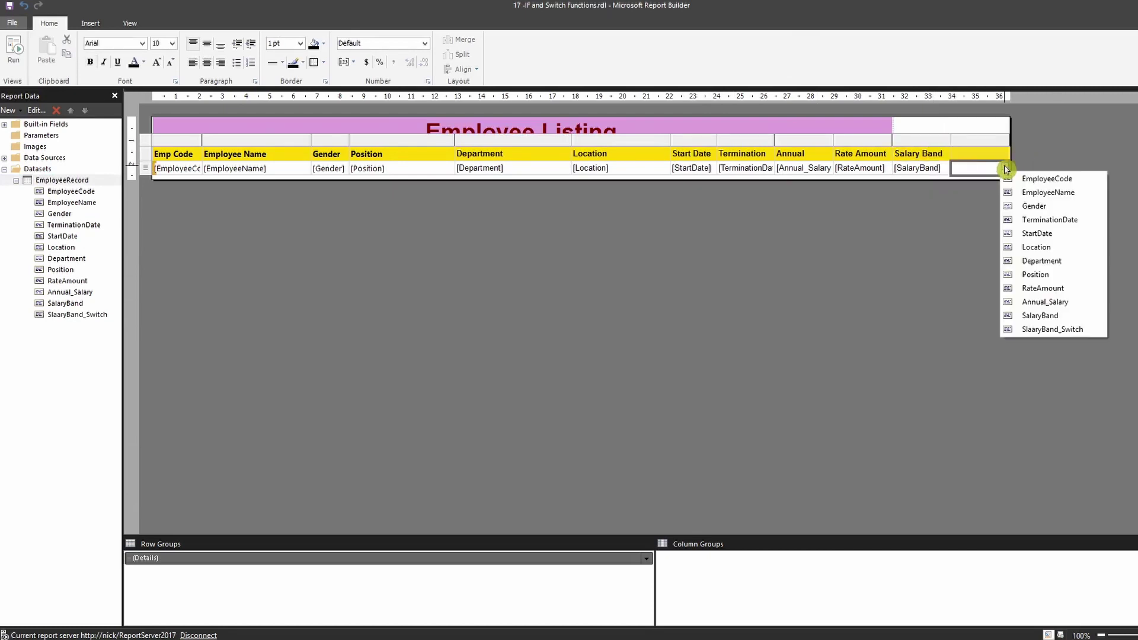
left_click(1064, 327)
left_click(886, 128)
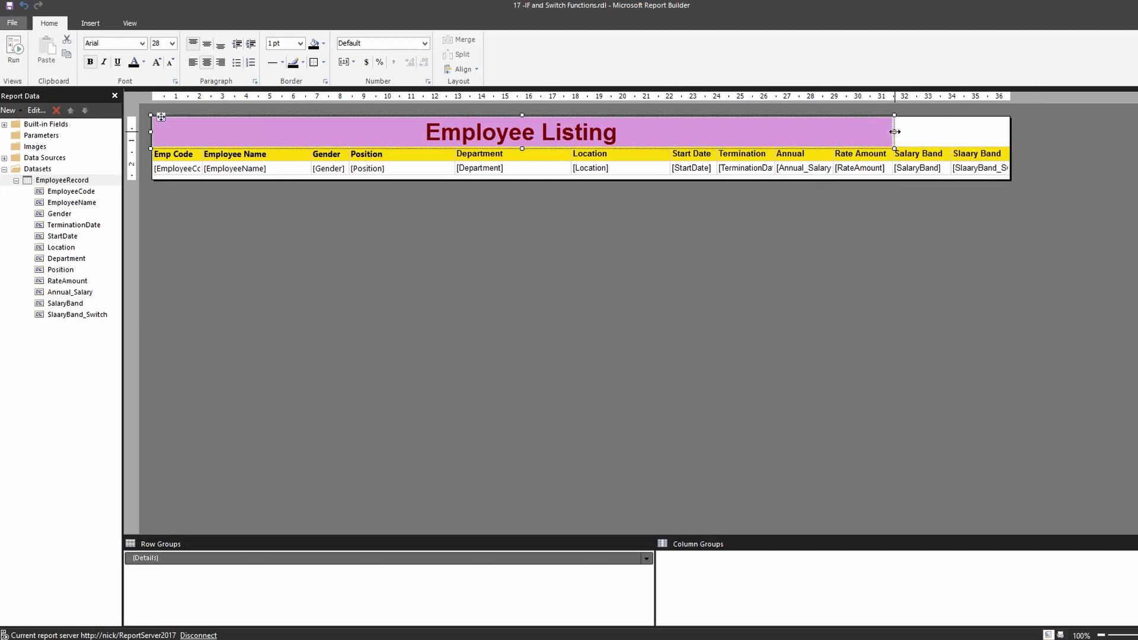
left_click_drag(895, 132, 1010, 130)
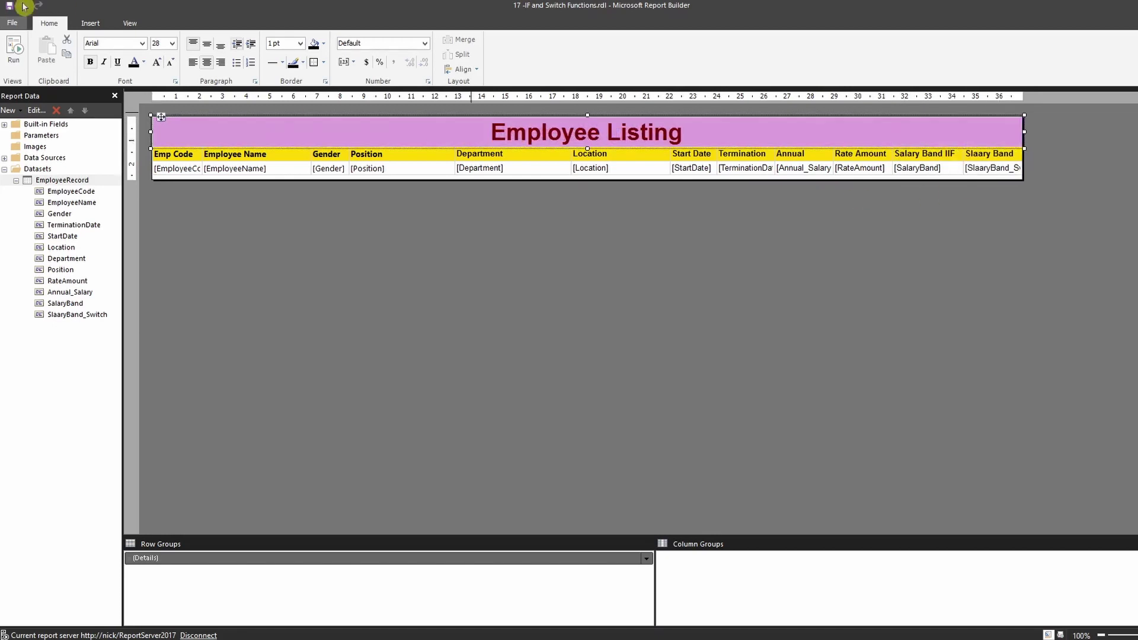
Step: Run the report to preview the Salary Band IIF and Switch columns
left_click(14, 48)
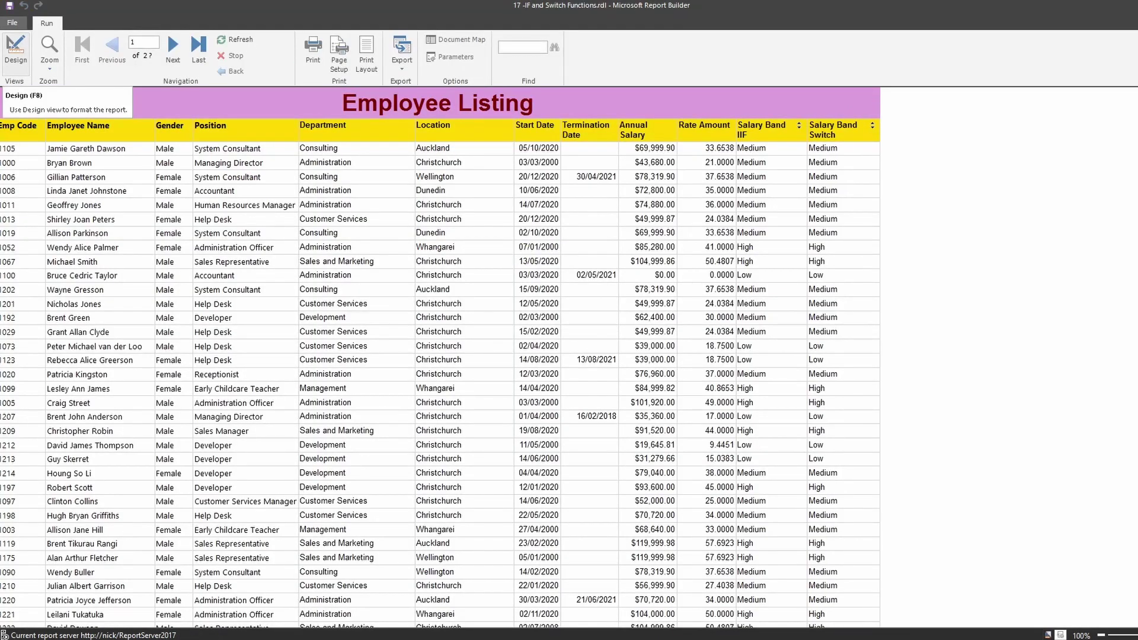